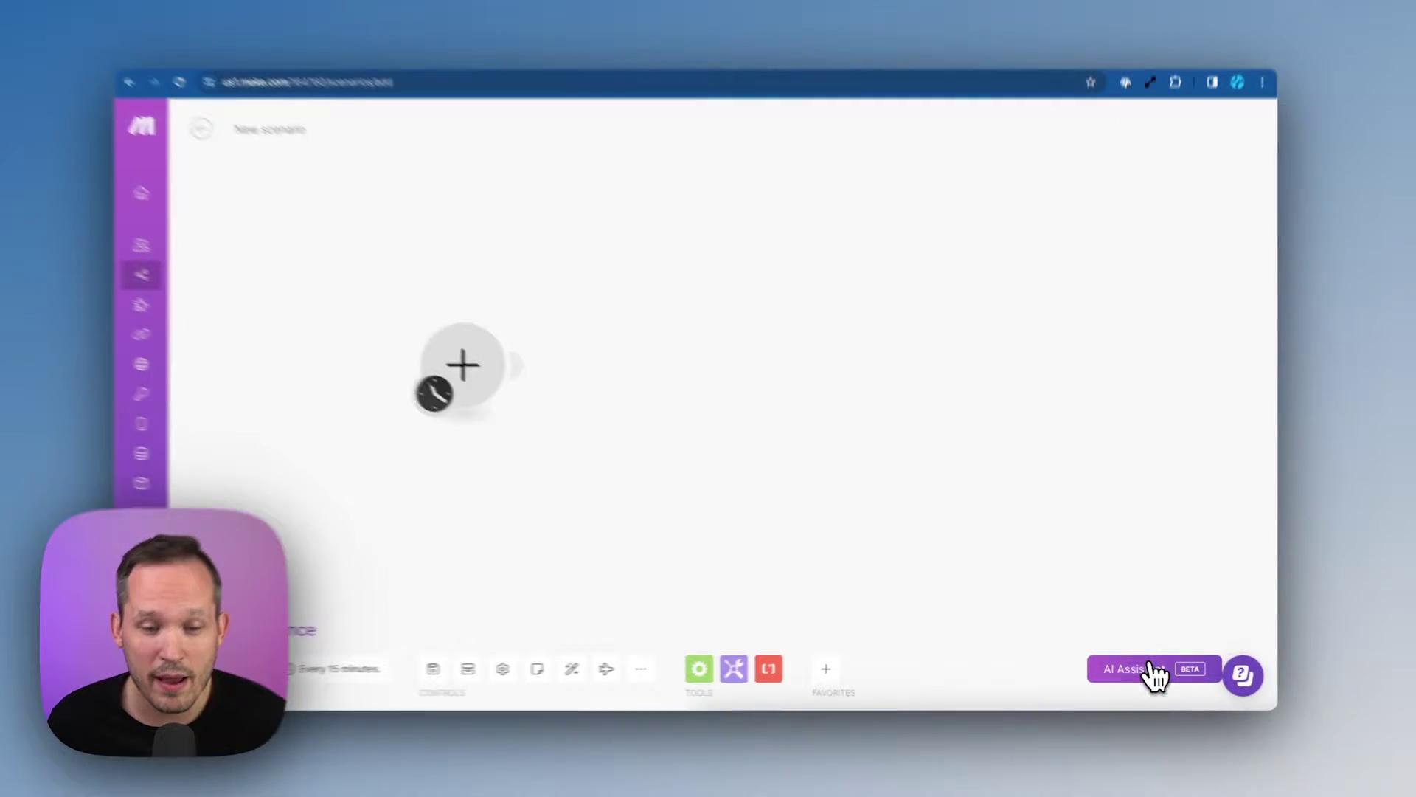
# Step: Toggle the AI assistant chat, then choose Airtable as the new Zap's trigger app
pyautogui.click(1155, 674)
pyautogui.click(1154, 675)
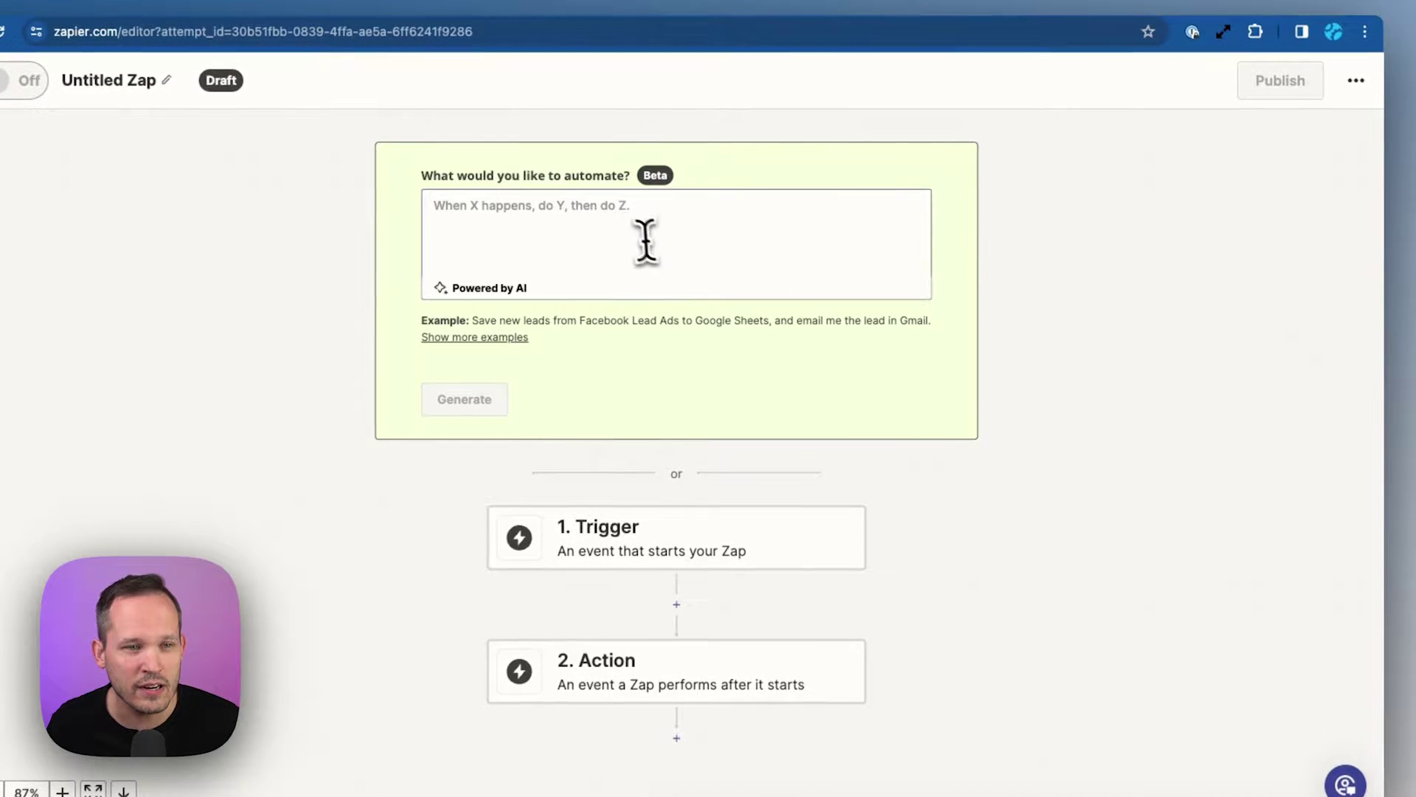
pyautogui.click(635, 230)
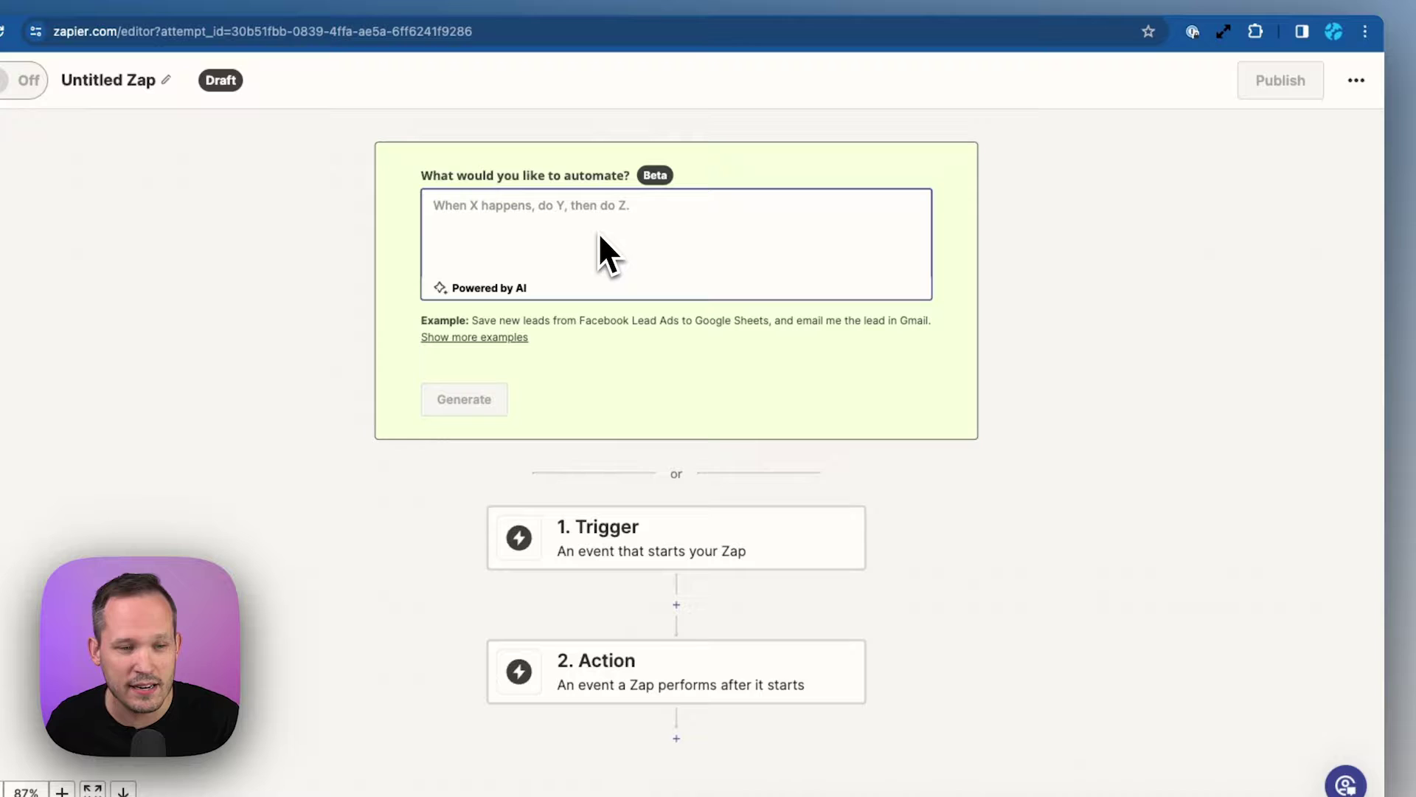
pyautogui.click(640, 539)
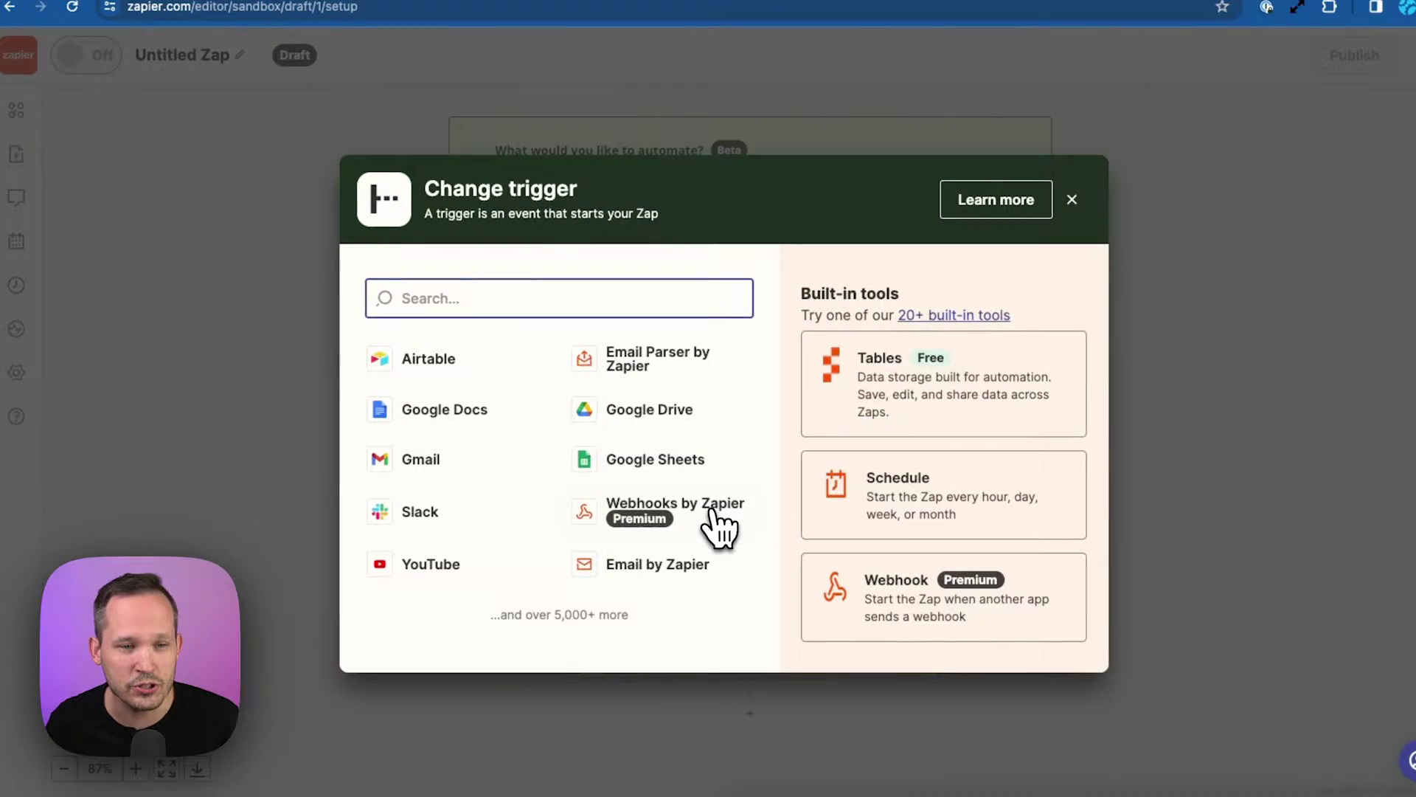
pyautogui.click(473, 361)
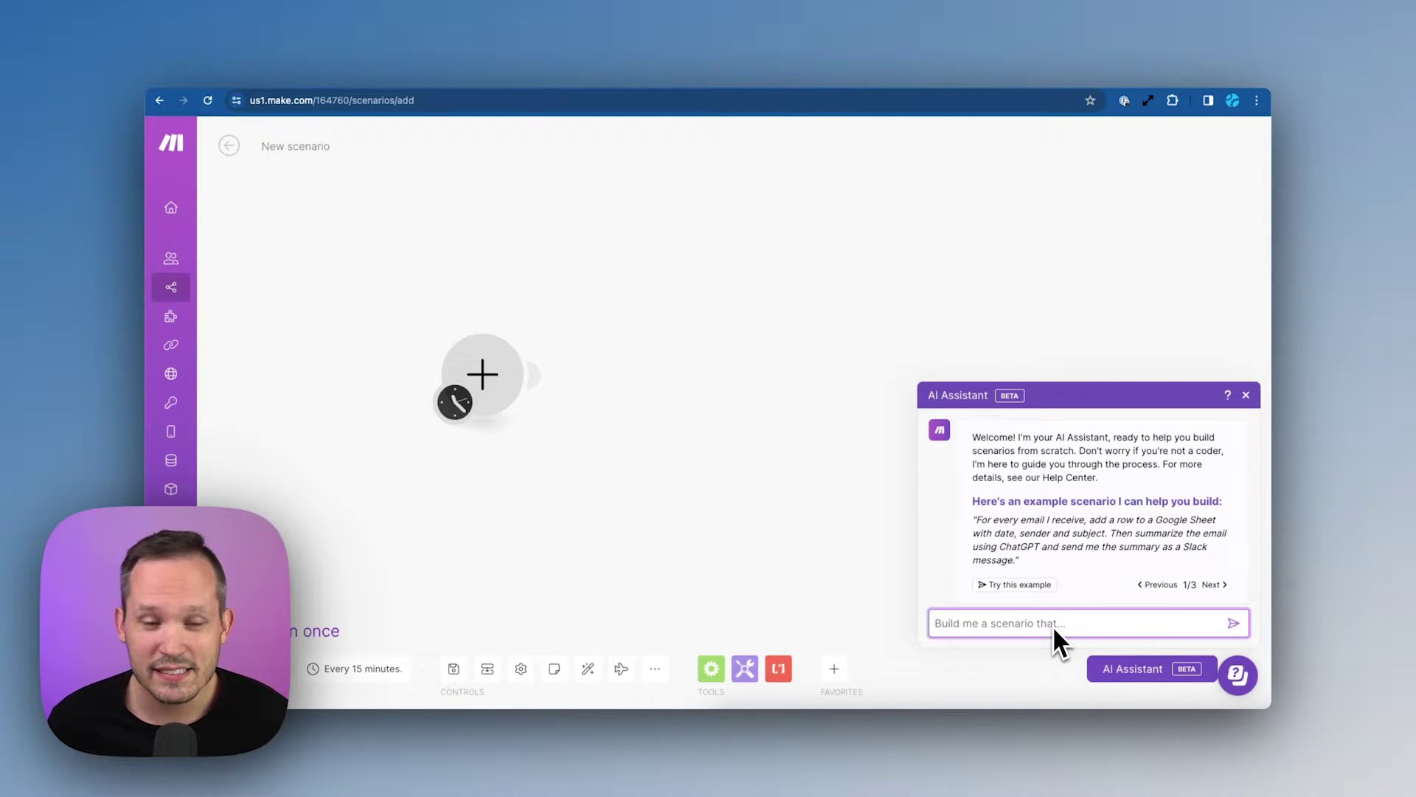
# Step: Paste and send the Airtable → ChatGPT → Slack scenario prompt to the AI Assistant
pyautogui.write('When a new record is created in Airtable, summarize the data in ChatGPT, and then send me a notification in Slack')
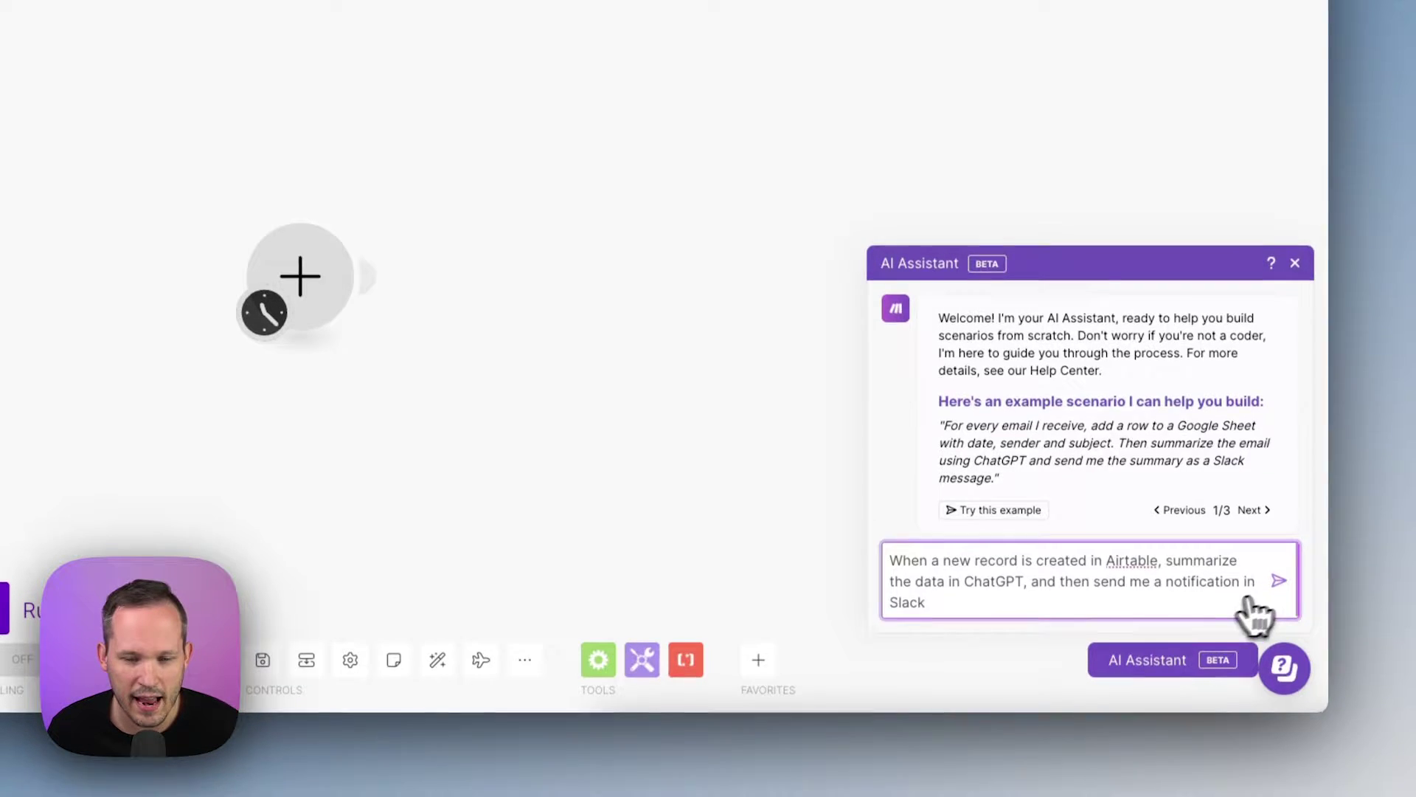
pyautogui.click(1278, 577)
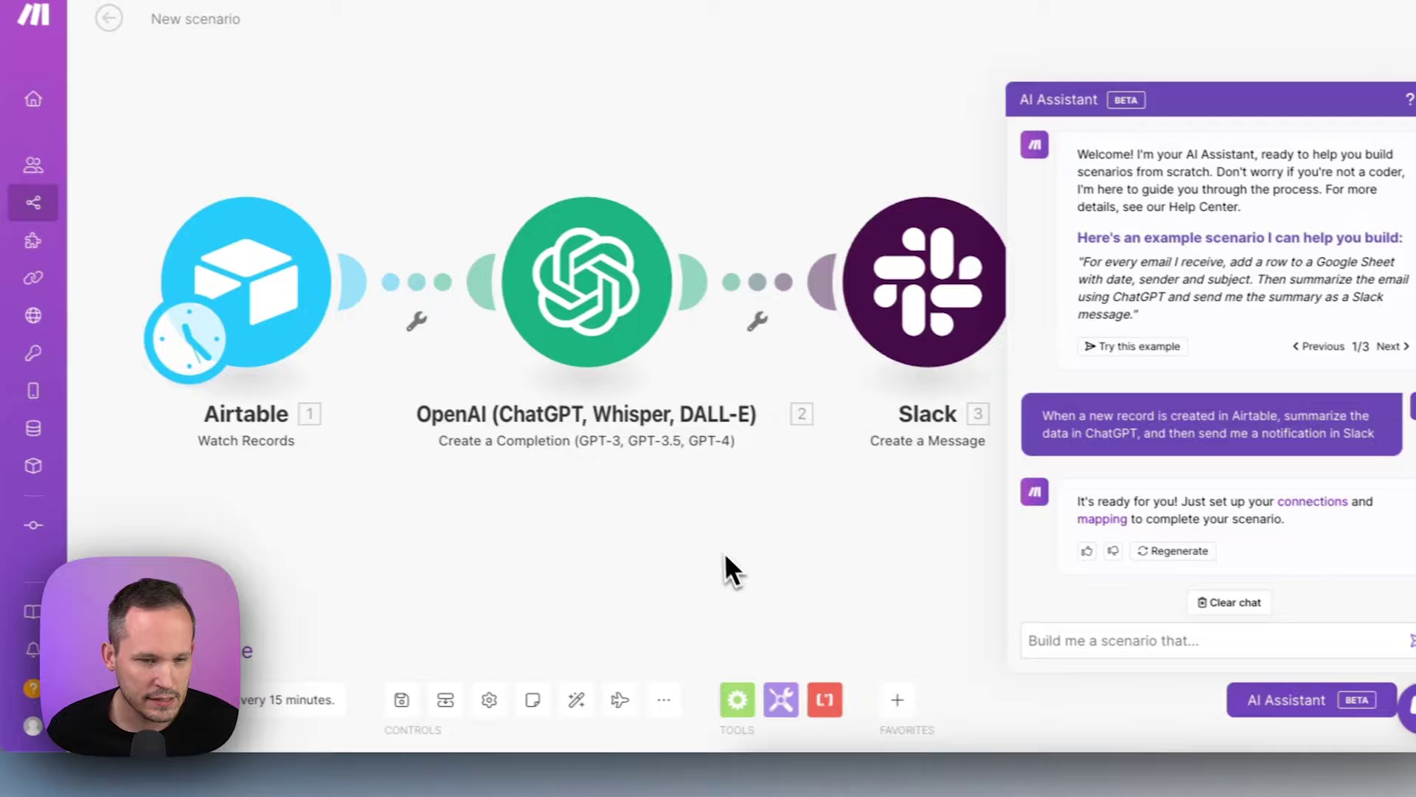
pyautogui.scroll(-2, 745, 516)
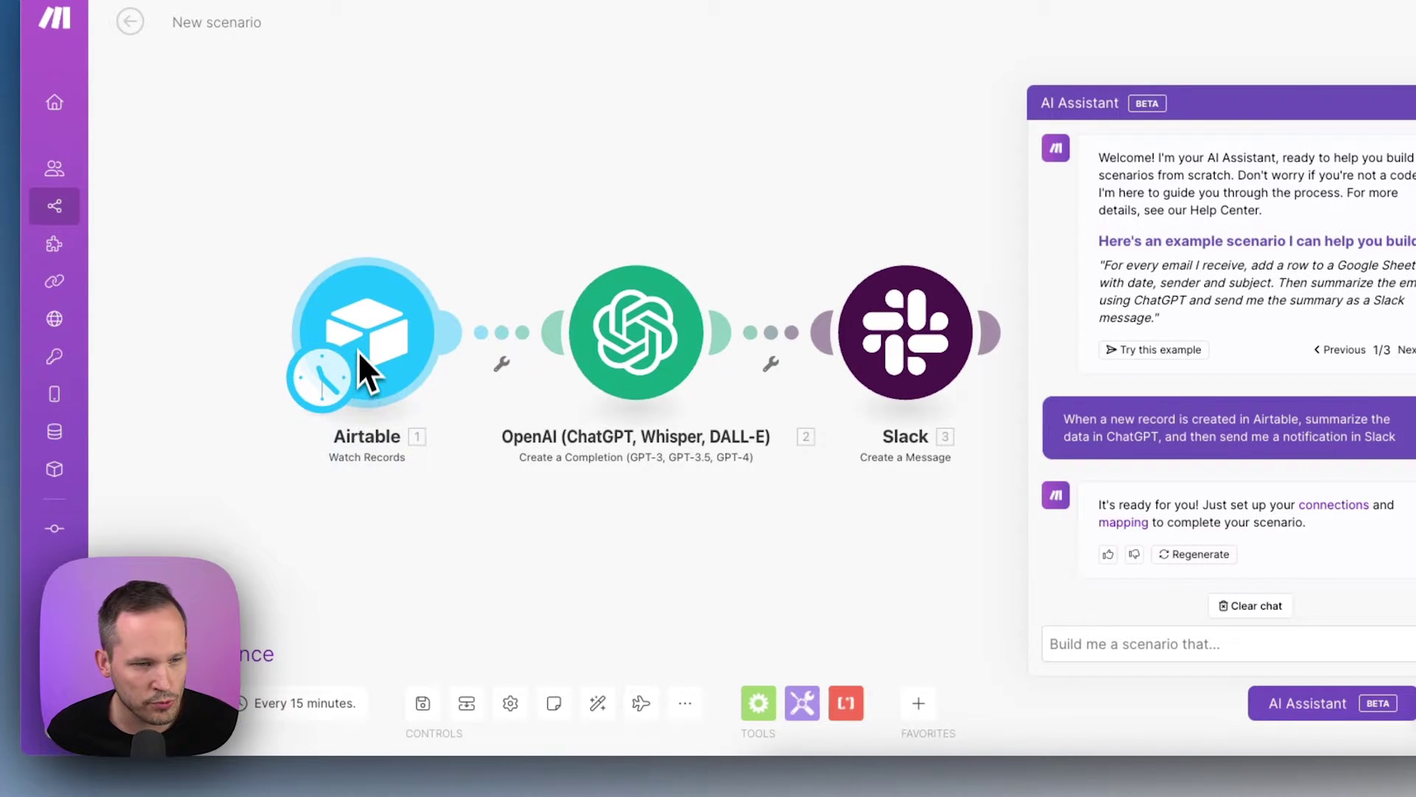
pyautogui.click(620, 356)
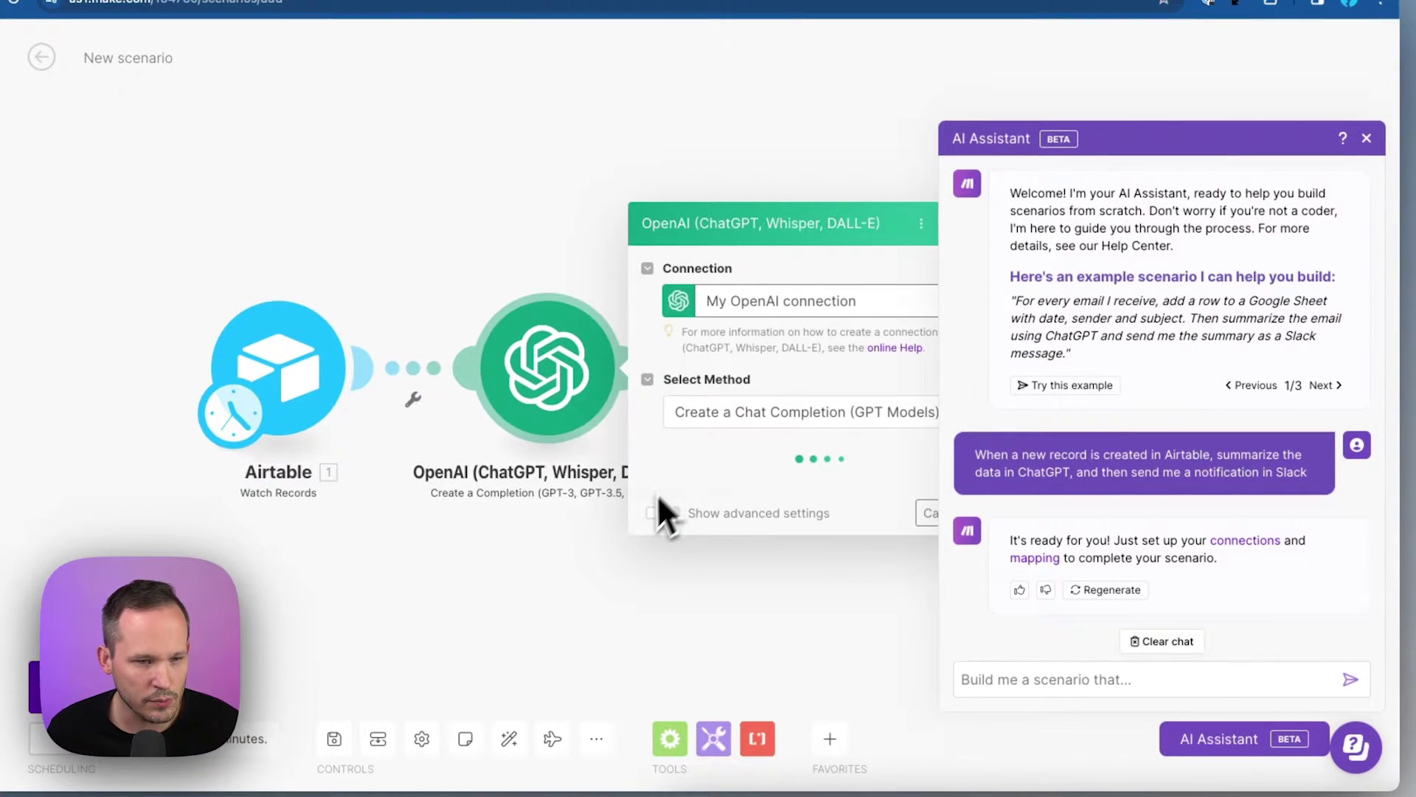
pyautogui.click(543, 590)
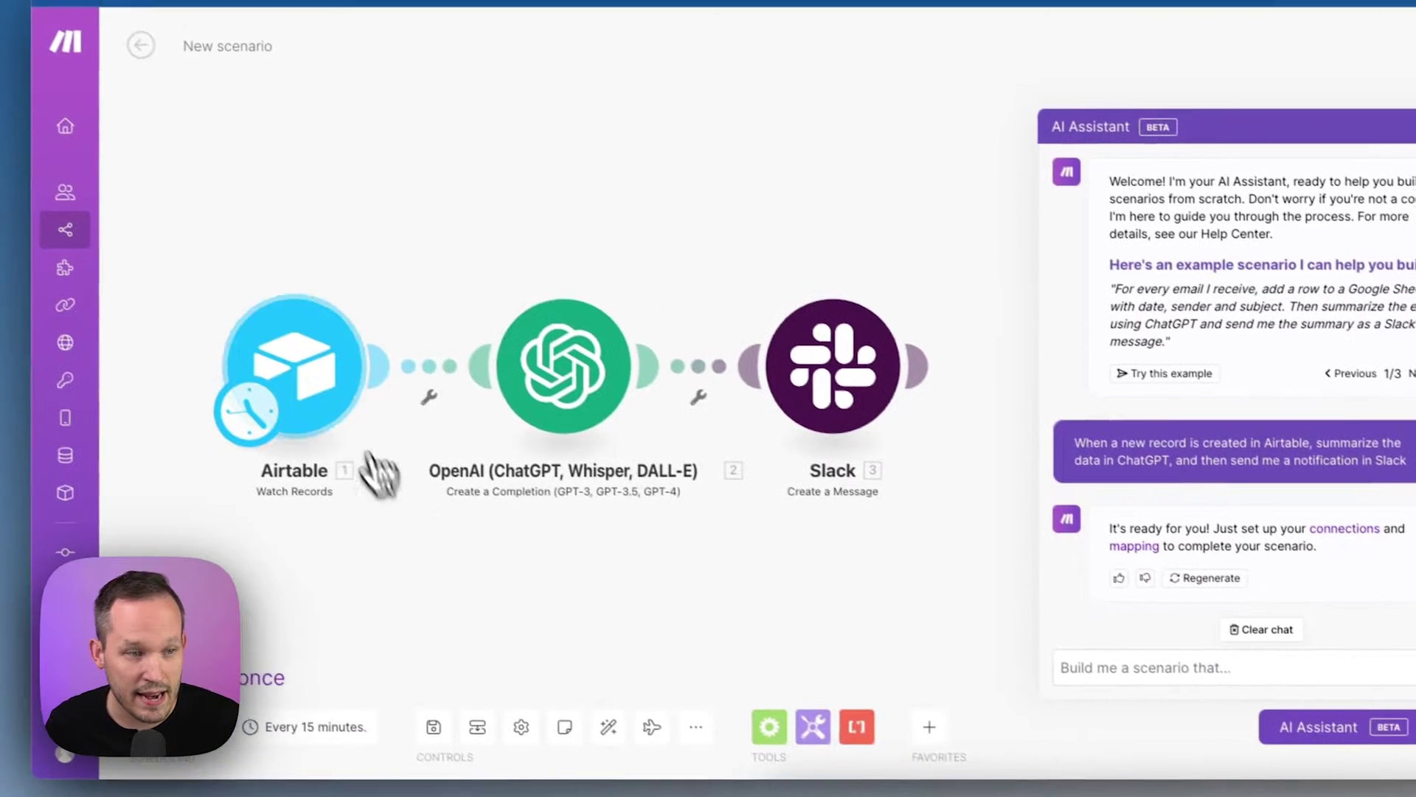
pyautogui.click(214, 317)
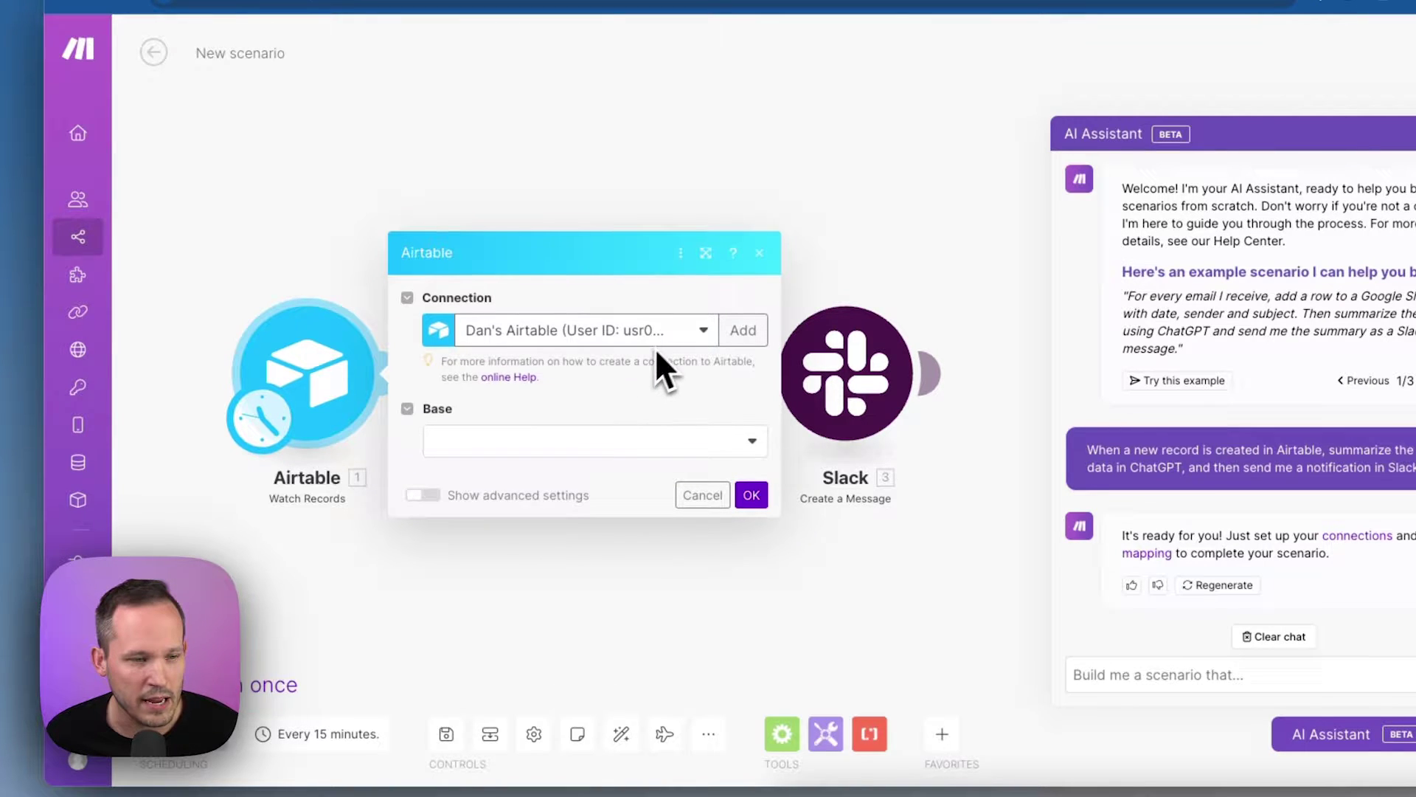
pyautogui.click(557, 446)
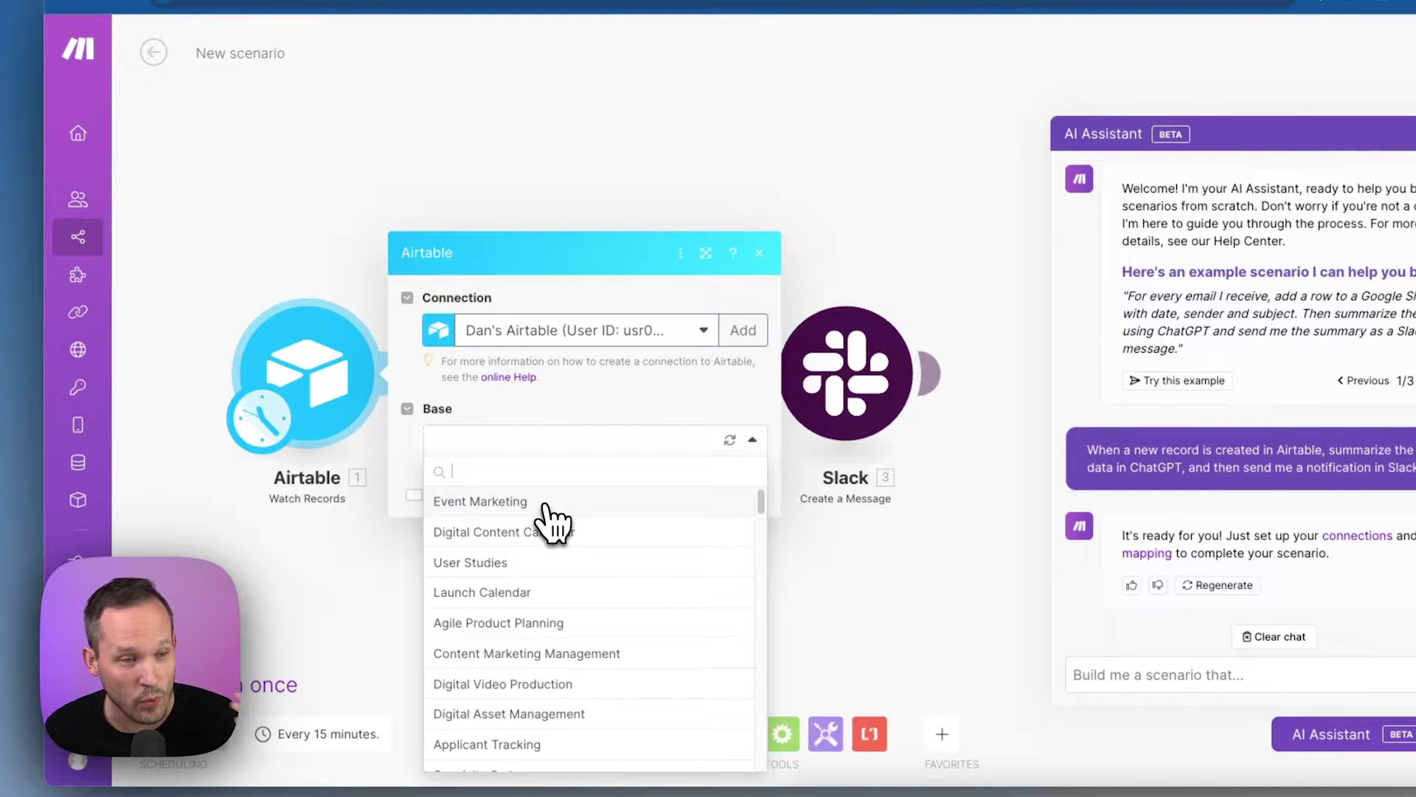
pyautogui.click(775, 217)
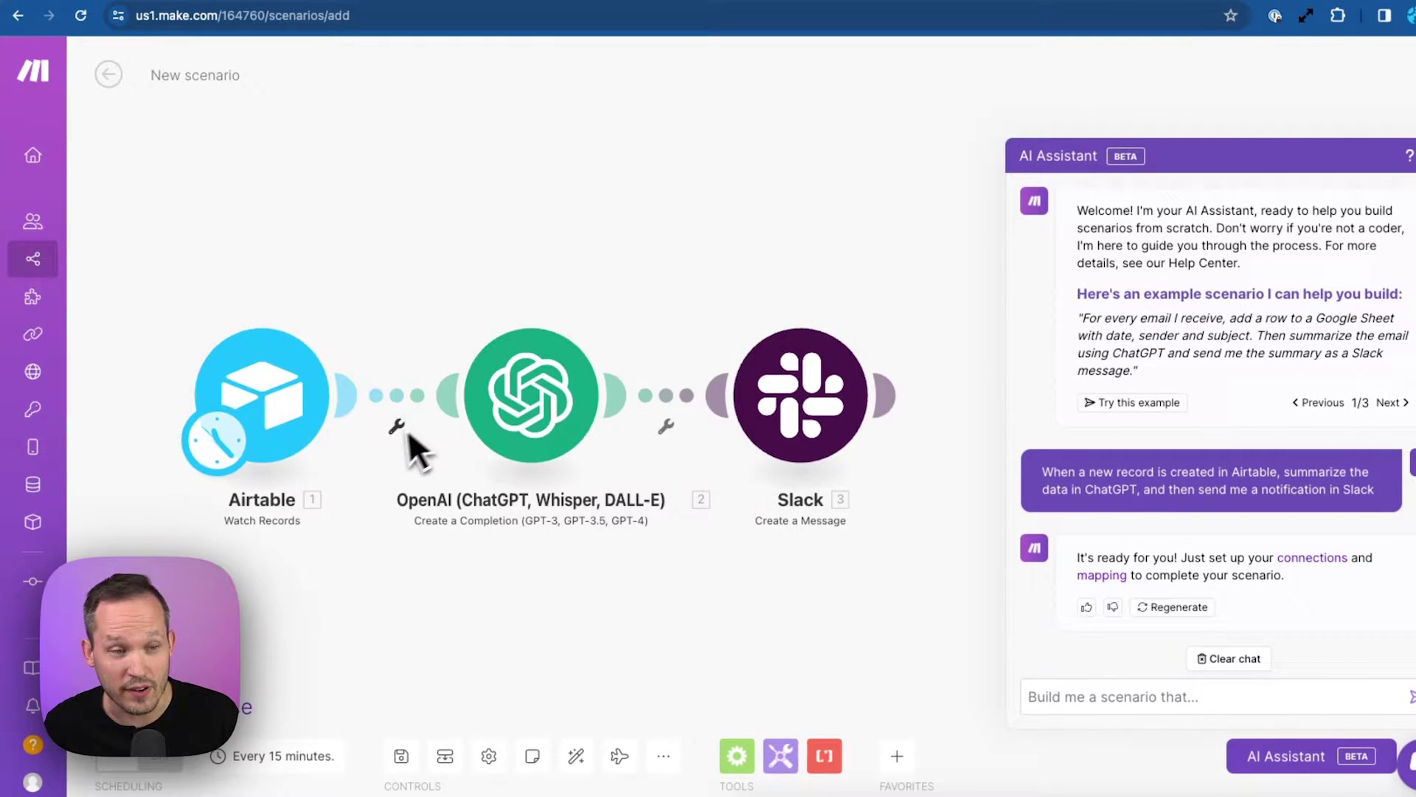
pyautogui.click(535, 435)
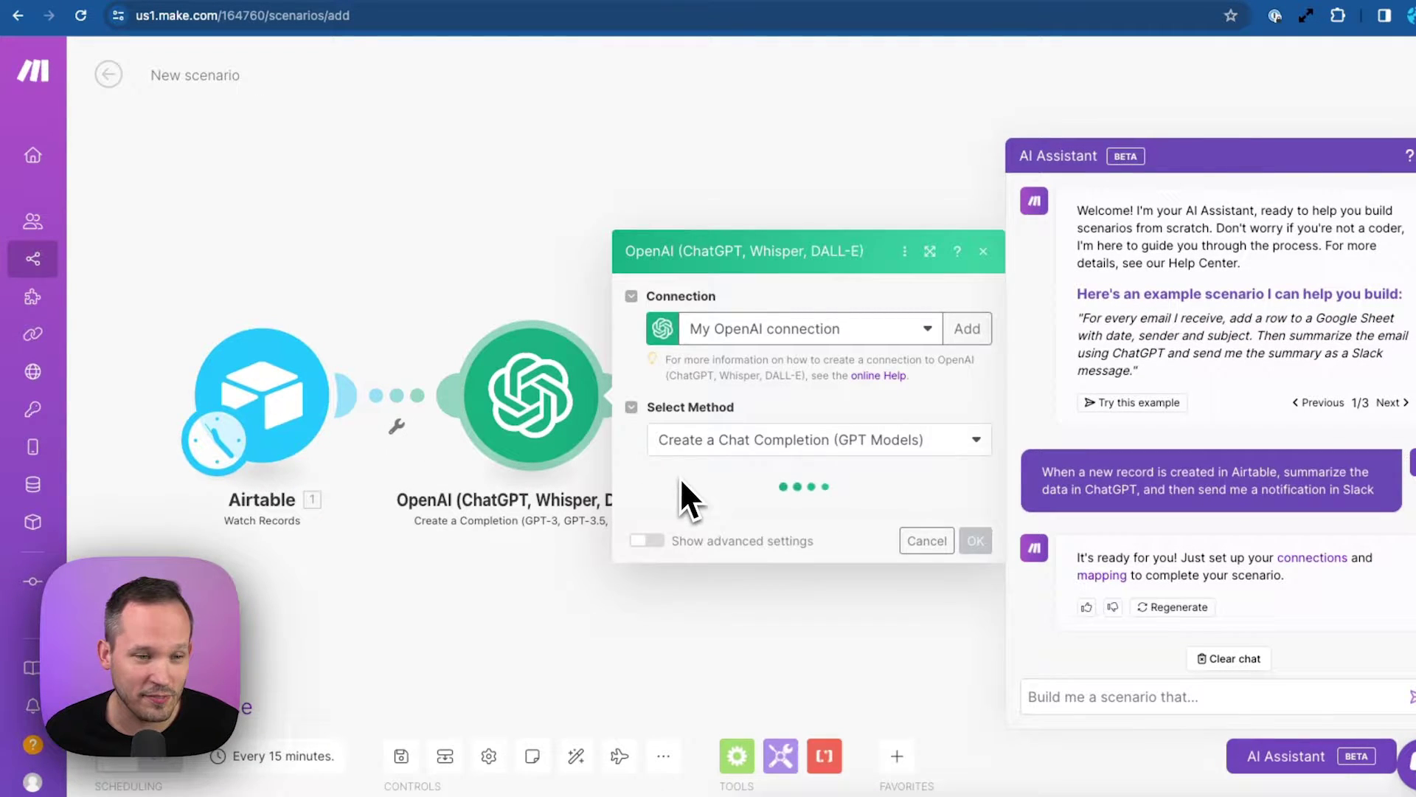
pyautogui.click(563, 585)
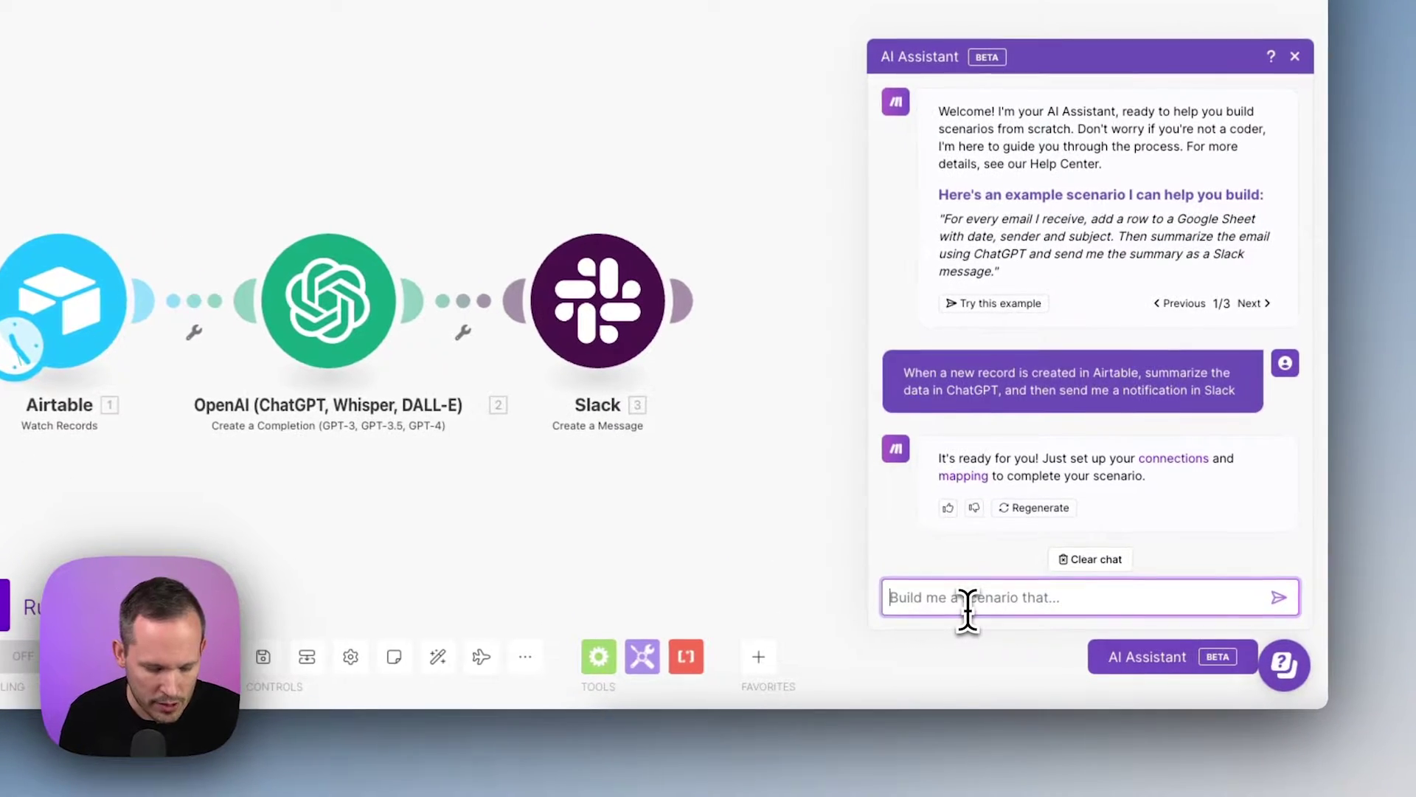
pyautogui.click(995, 634)
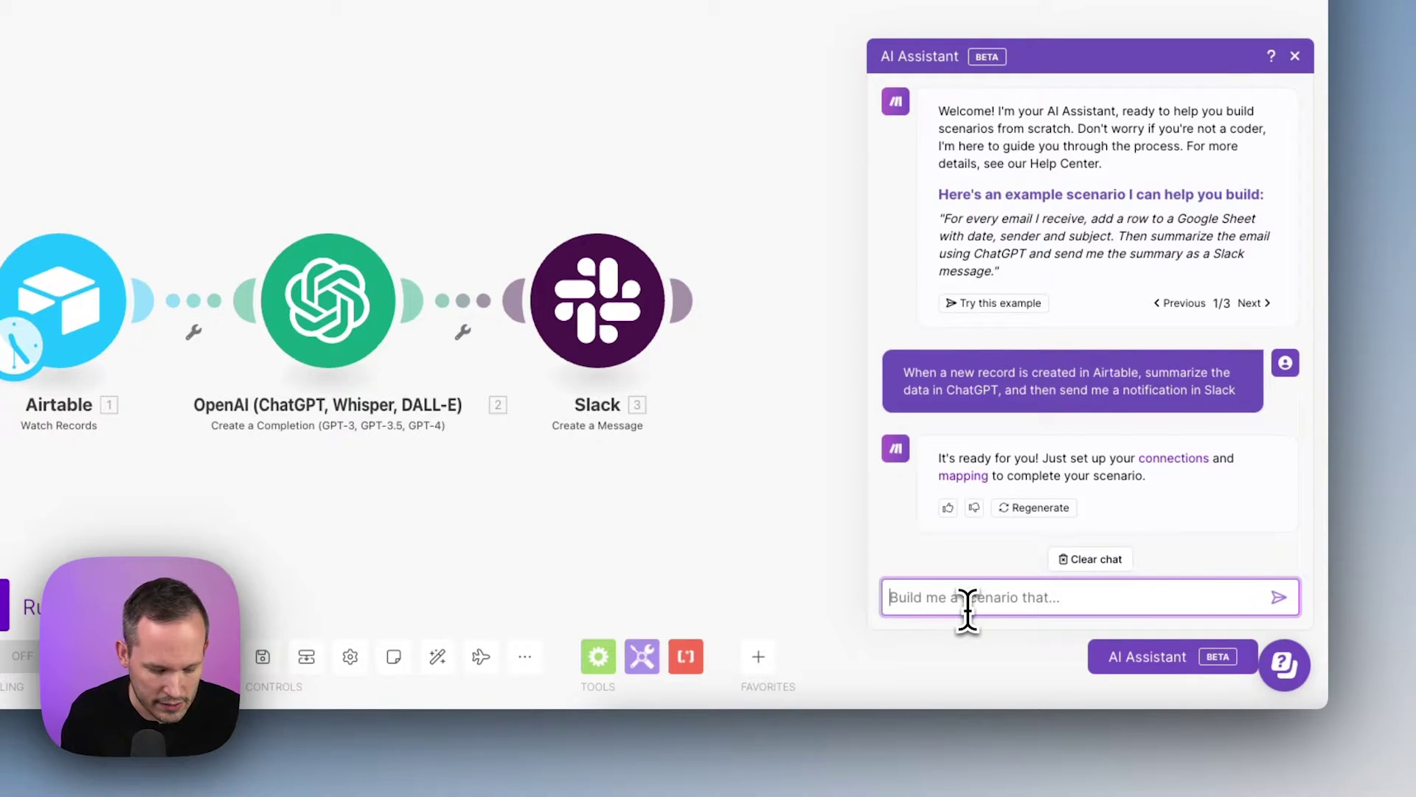
pyautogui.write('Before the Slack step, create a Google Doc')
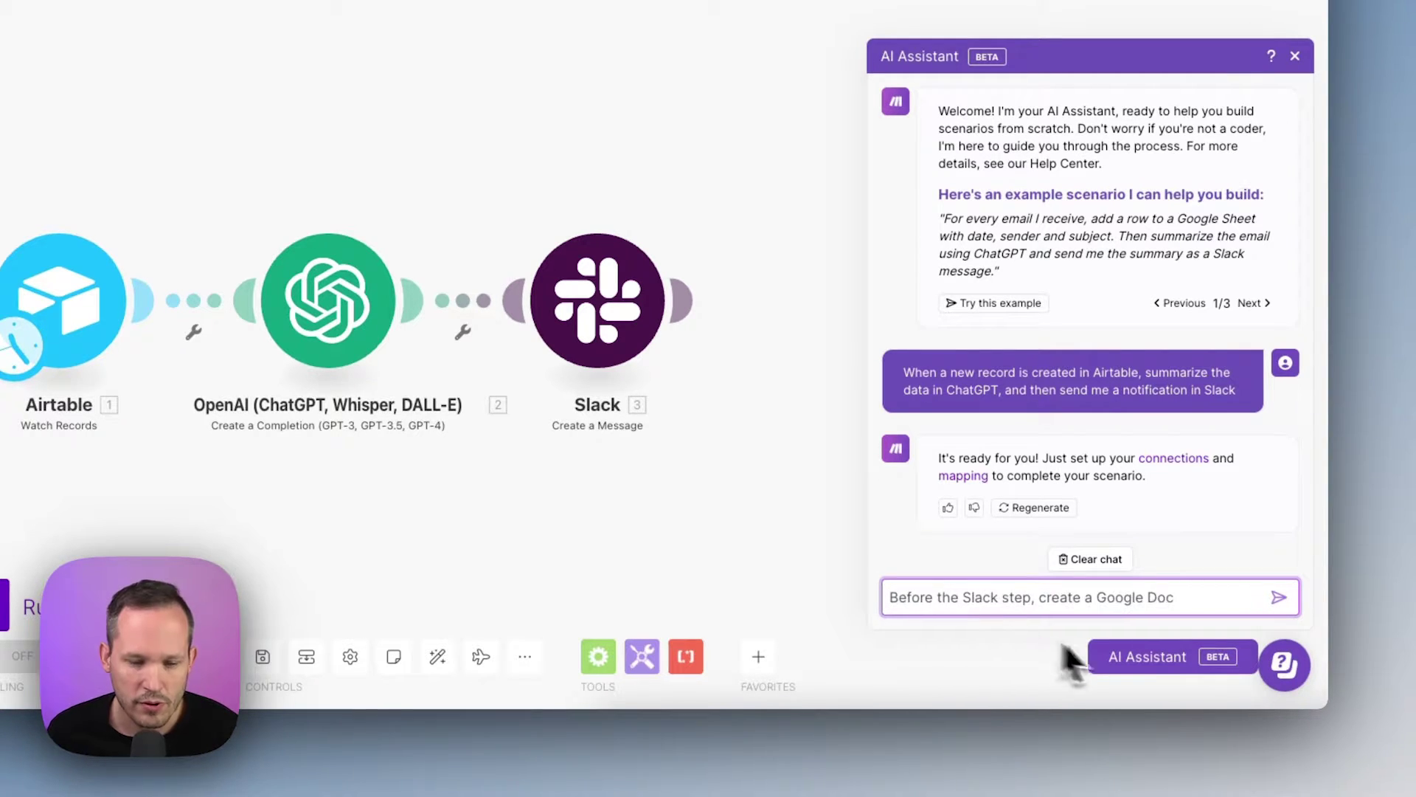
pyautogui.click(1278, 596)
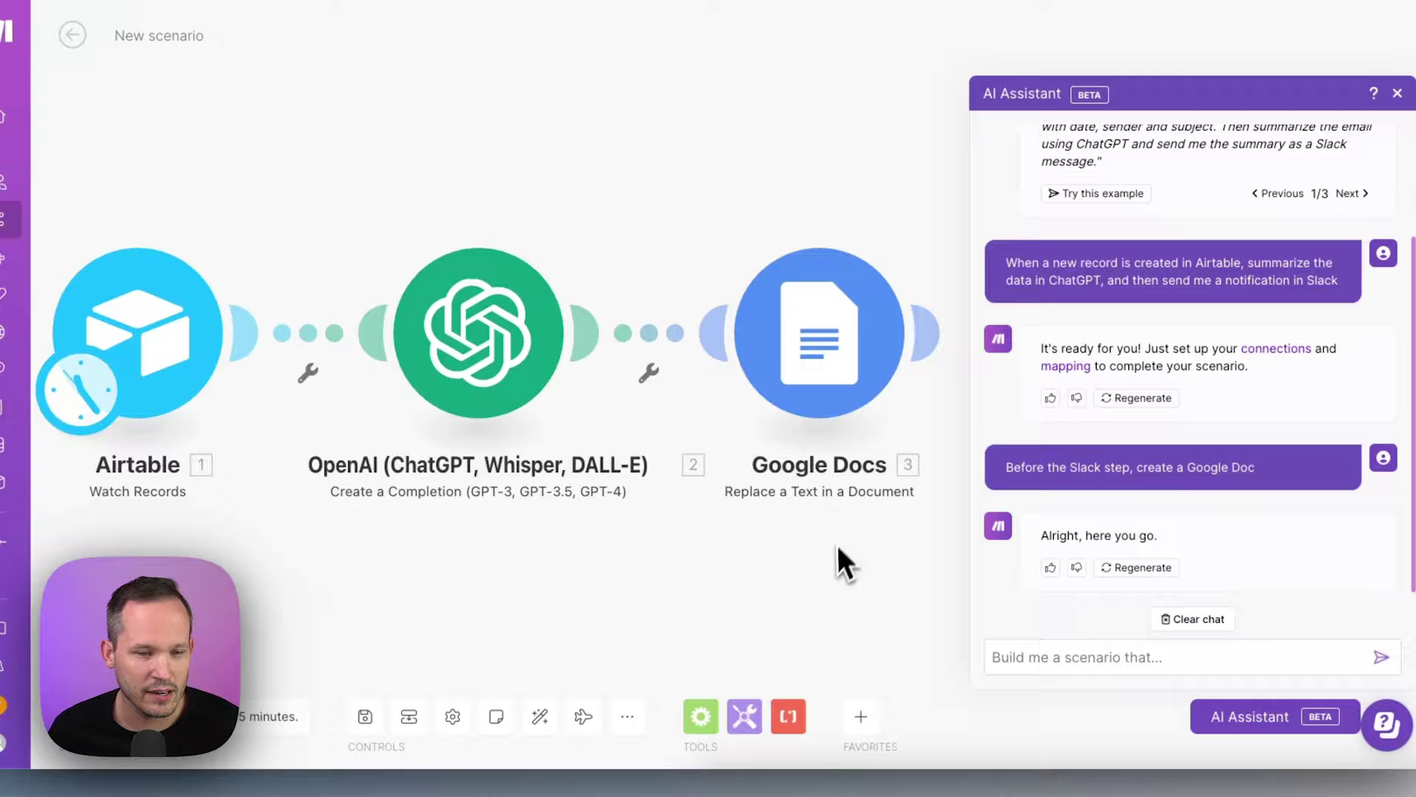
pyautogui.scroll(-3, 807, 561)
pyautogui.scroll(-2, 807, 560)
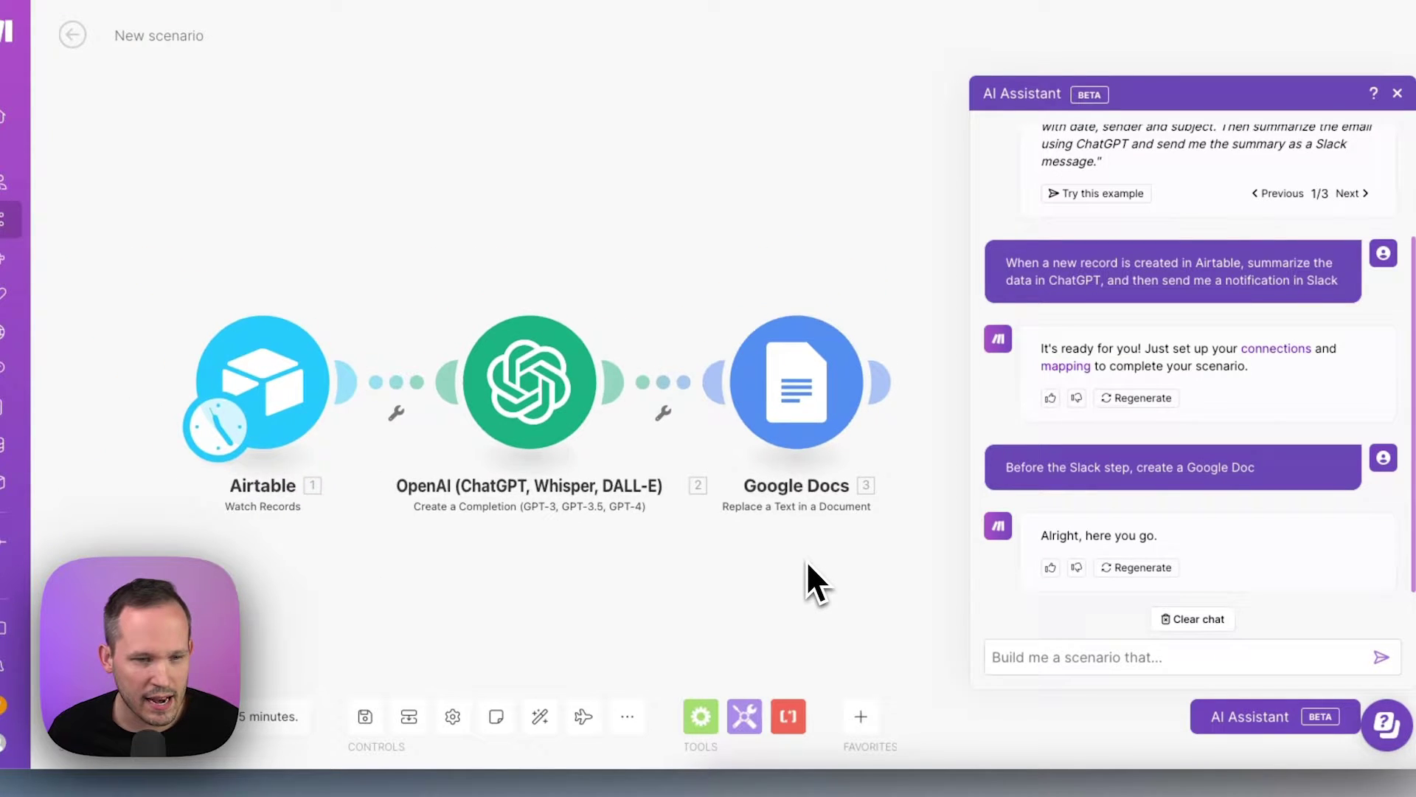
pyautogui.moveTo(832, 569); pyautogui.dragTo(792, 564)
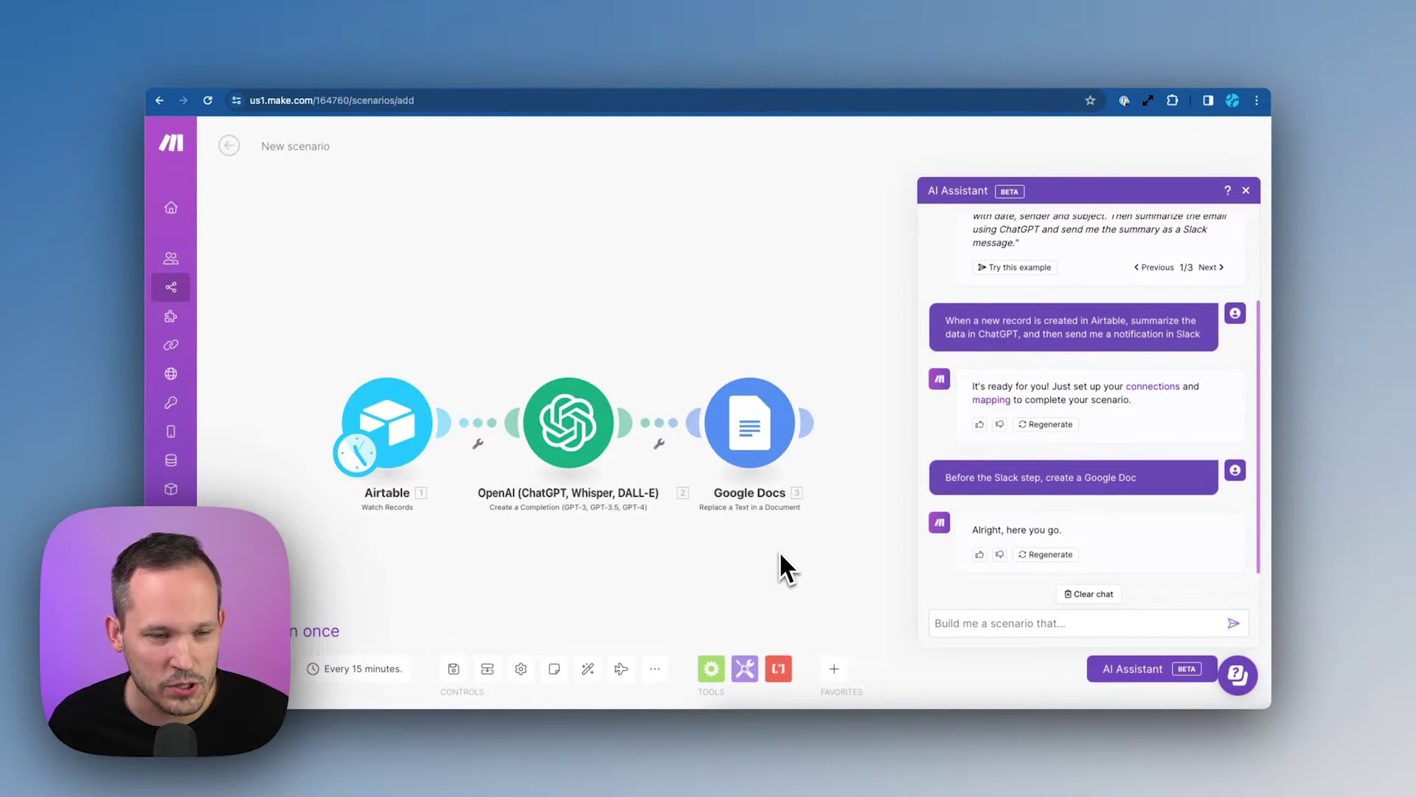
# Step: Ask the AI Assistant to add a Slack notification at the end
pyautogui.click(1027, 622)
pyautogui.write('Add a Slack notification at the end')
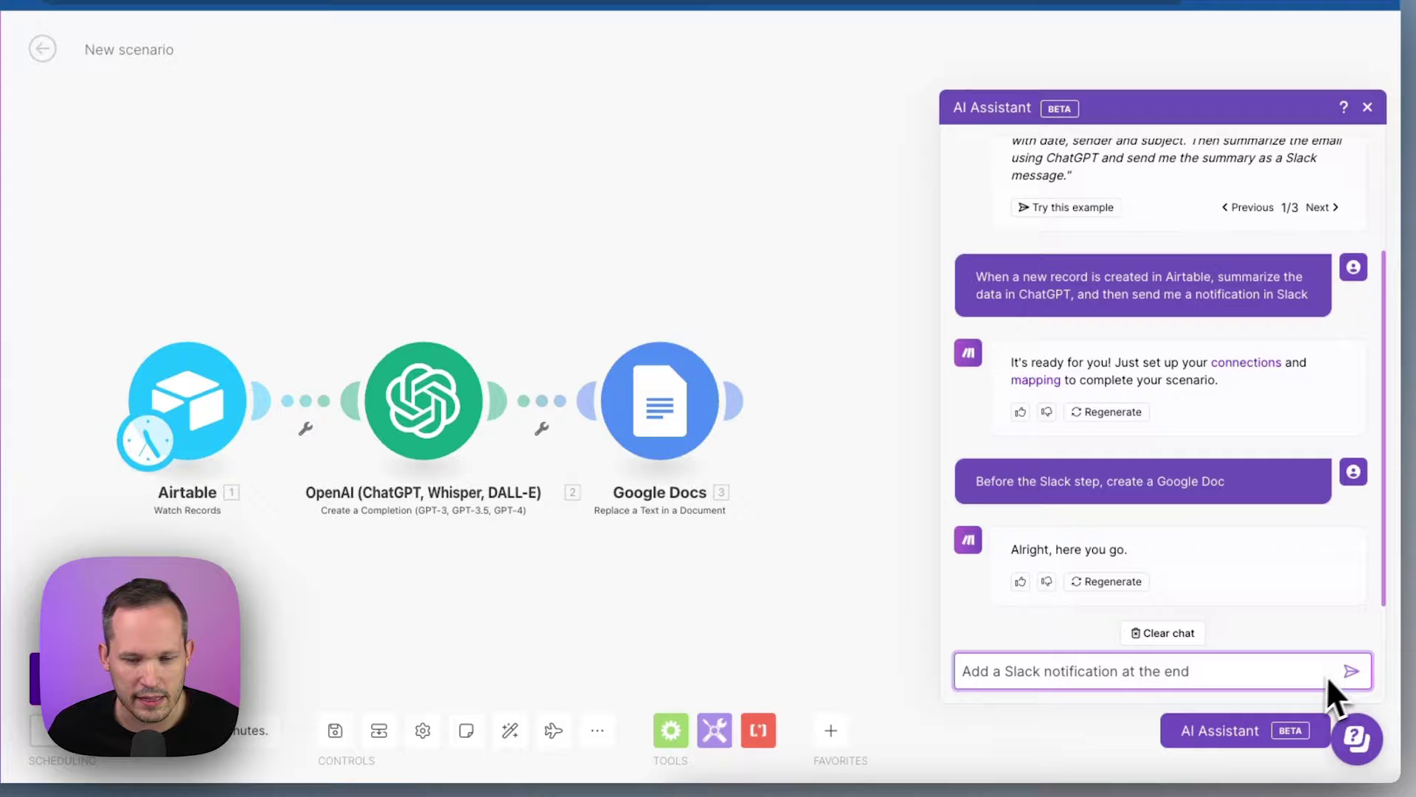
pyautogui.click(1362, 674)
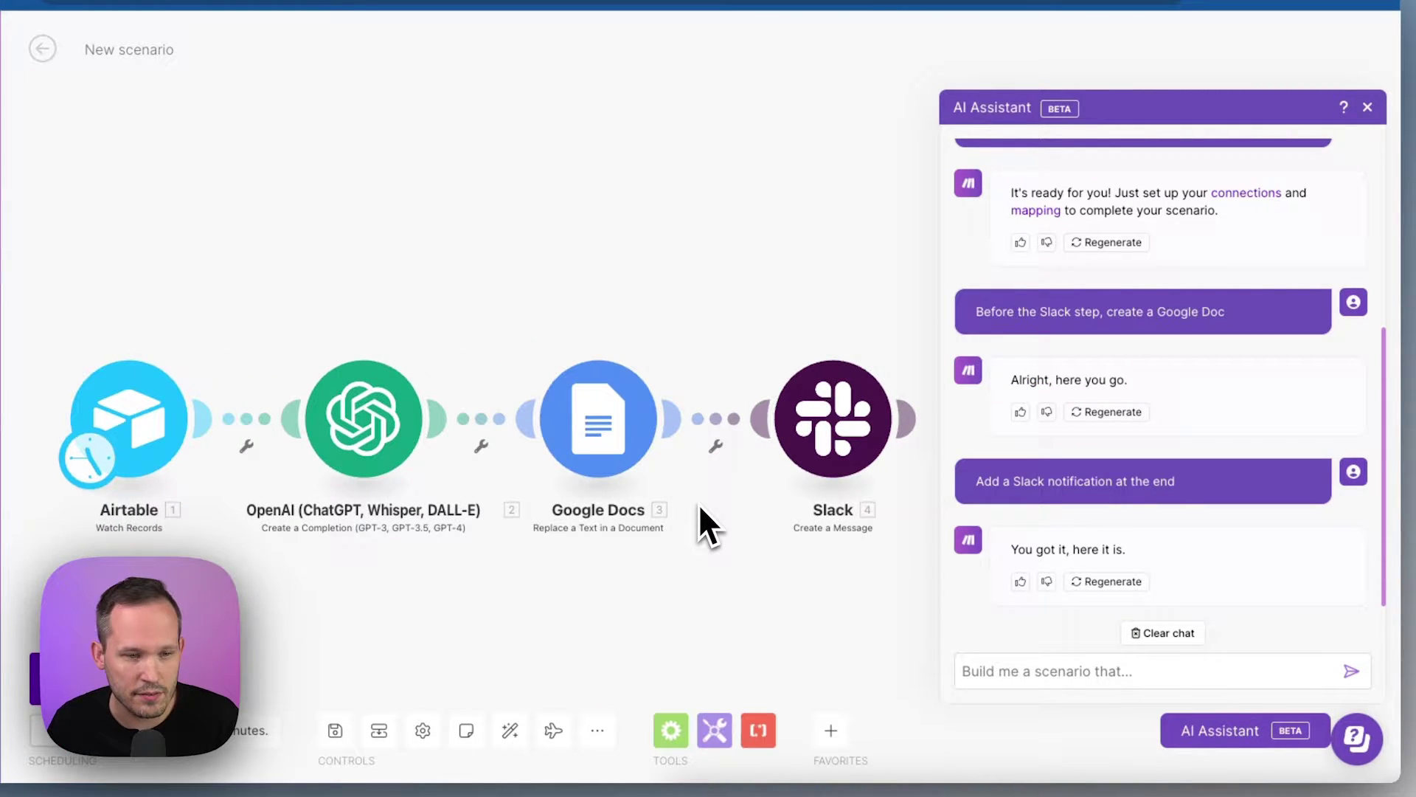
# Step: Request a Google Sheets row step between Google Docs and Slack
pyautogui.click(977, 668)
pyautogui.write('Create a Google Sheet between the Google Docs module and the Slack module')
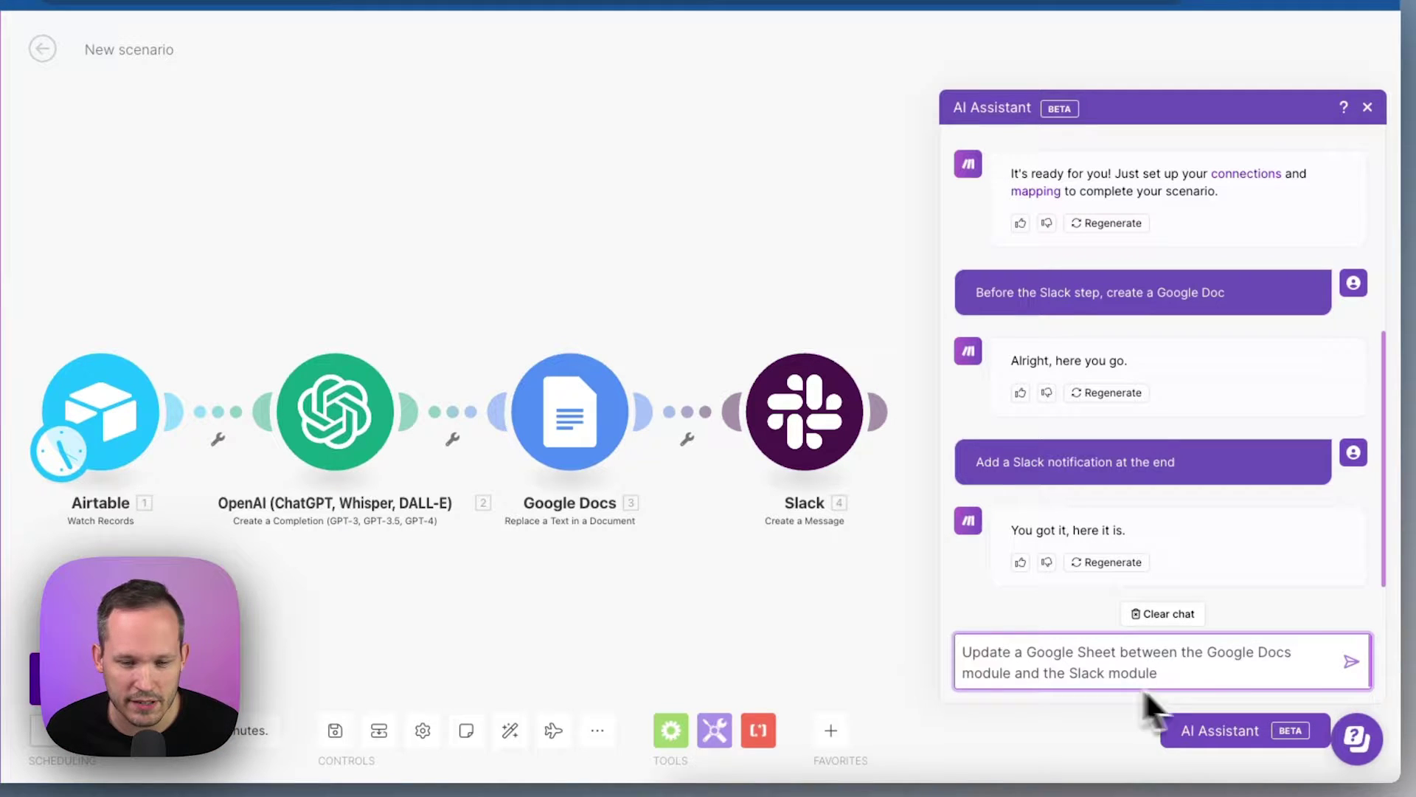
pyautogui.press('Return')
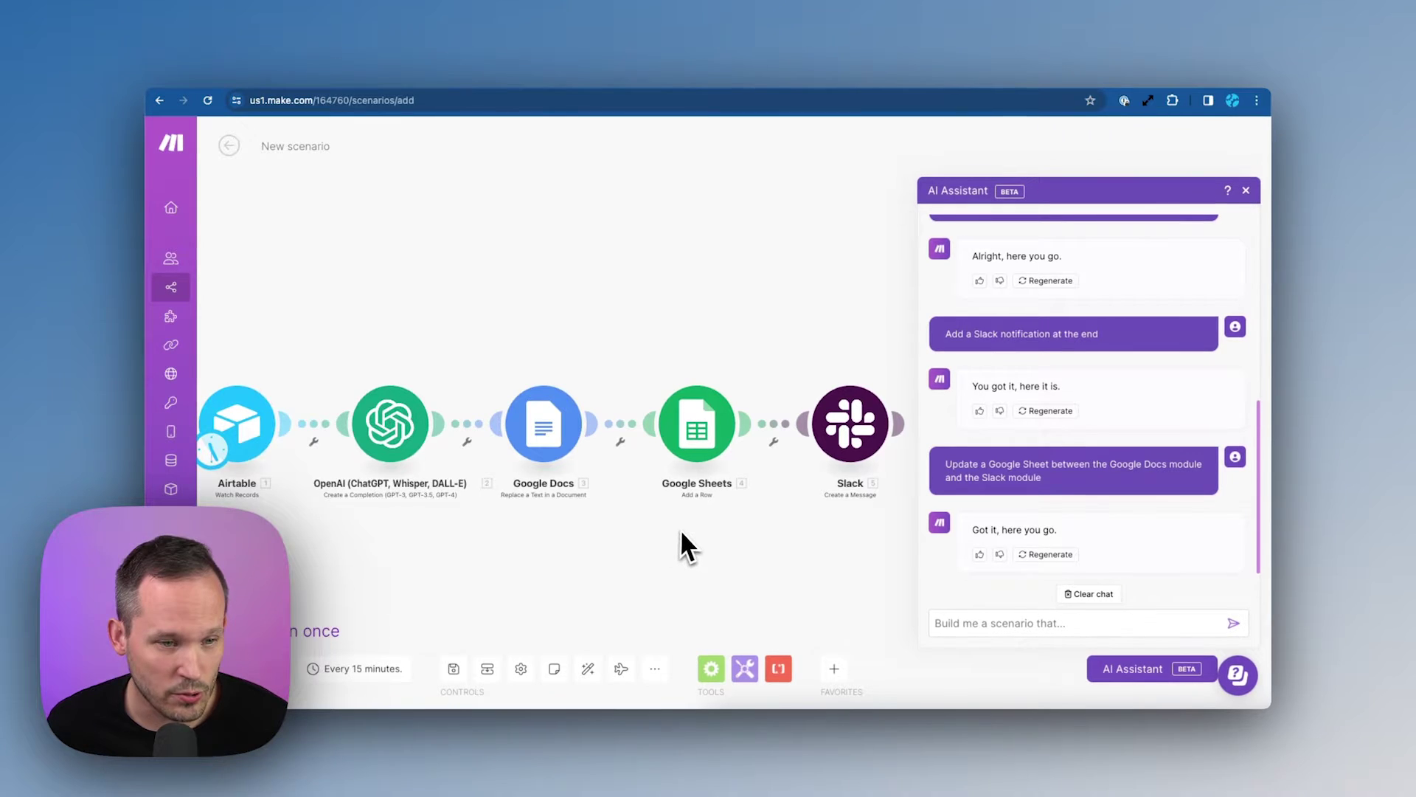
# Step: Zoom out the canvas to see the whole five-module chain
pyautogui.scroll(-2, 682, 529)
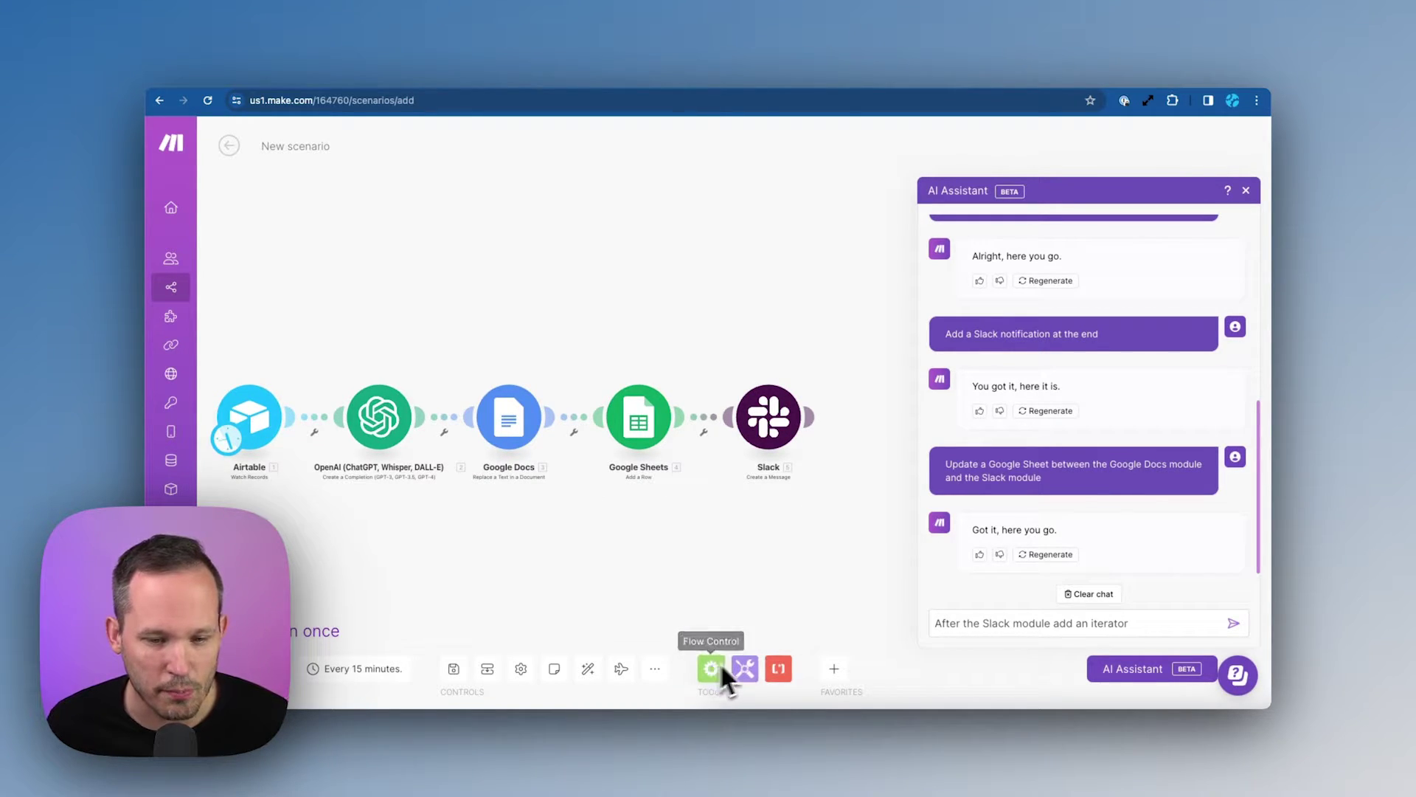
# Step: Look up the Iterator under Flow Control, then send the 'add an iterator after Slack' request
pyautogui.click(710, 669)
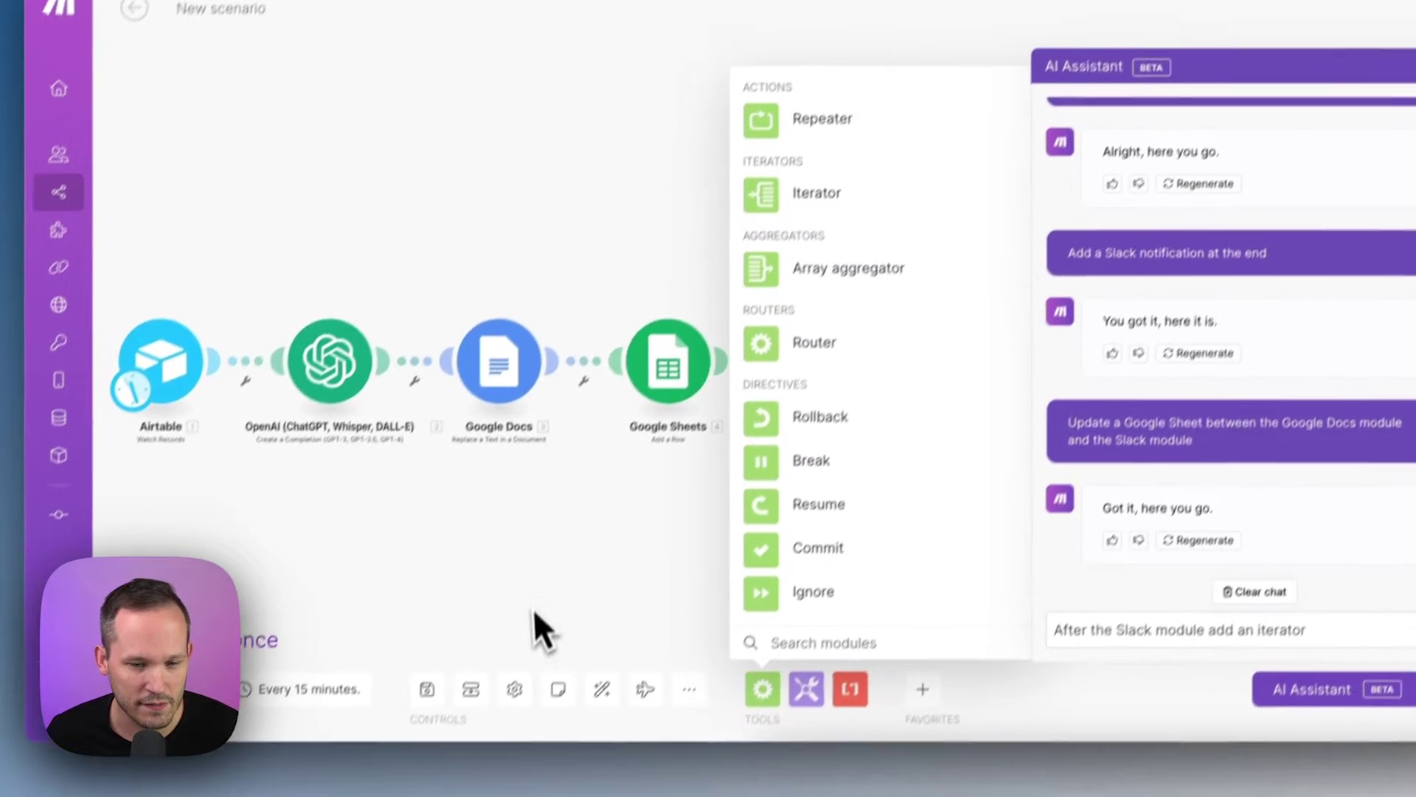
pyautogui.click(516, 675)
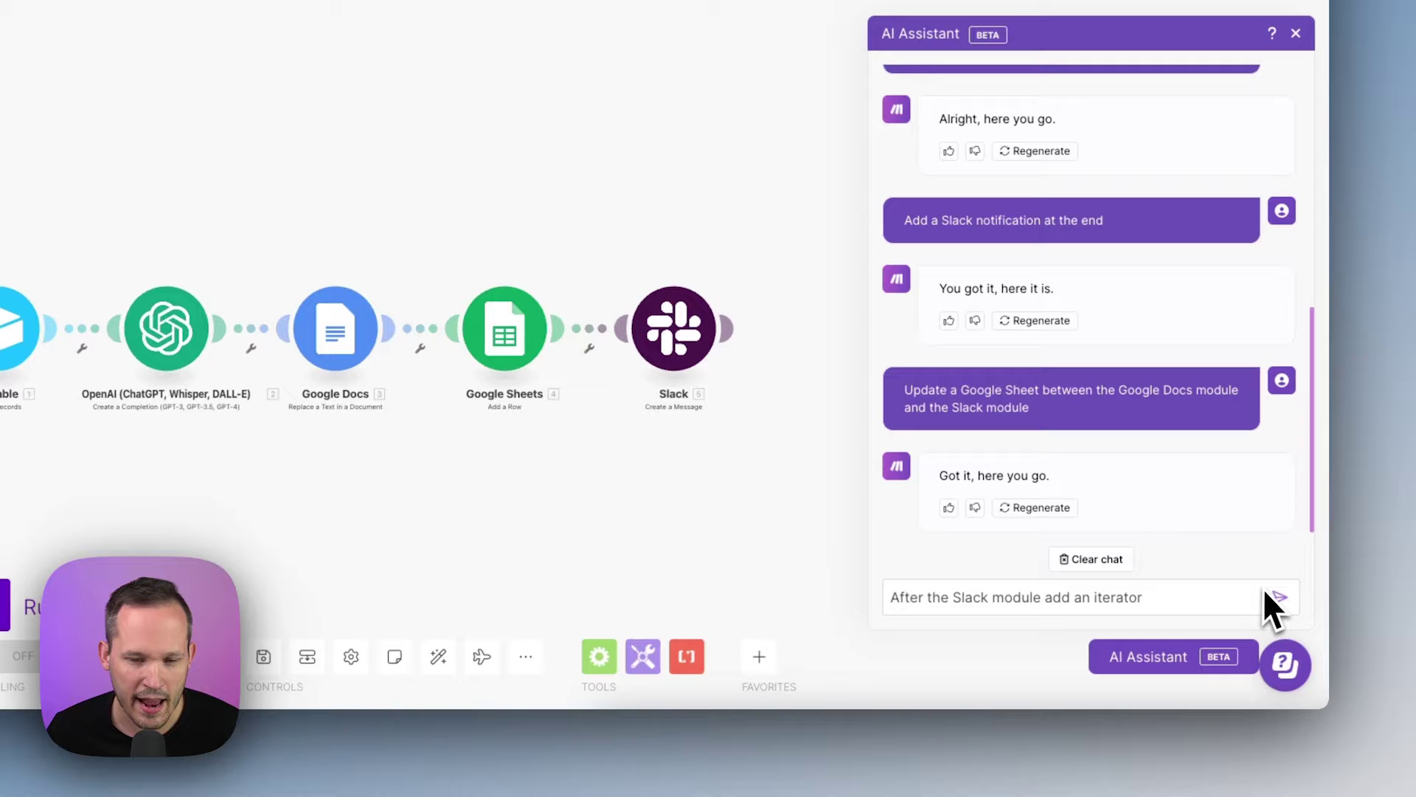
pyautogui.click(1285, 599)
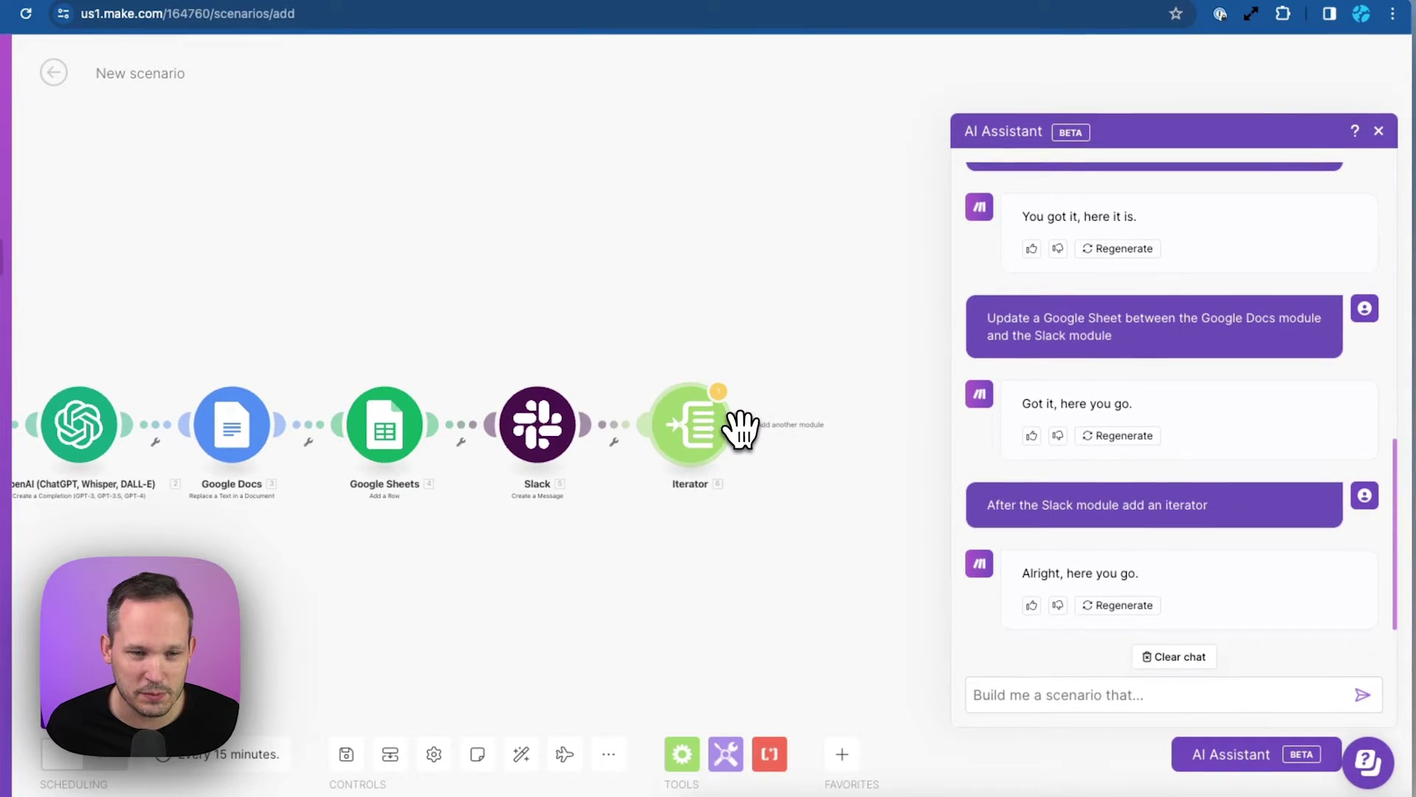
pyautogui.click(737, 426)
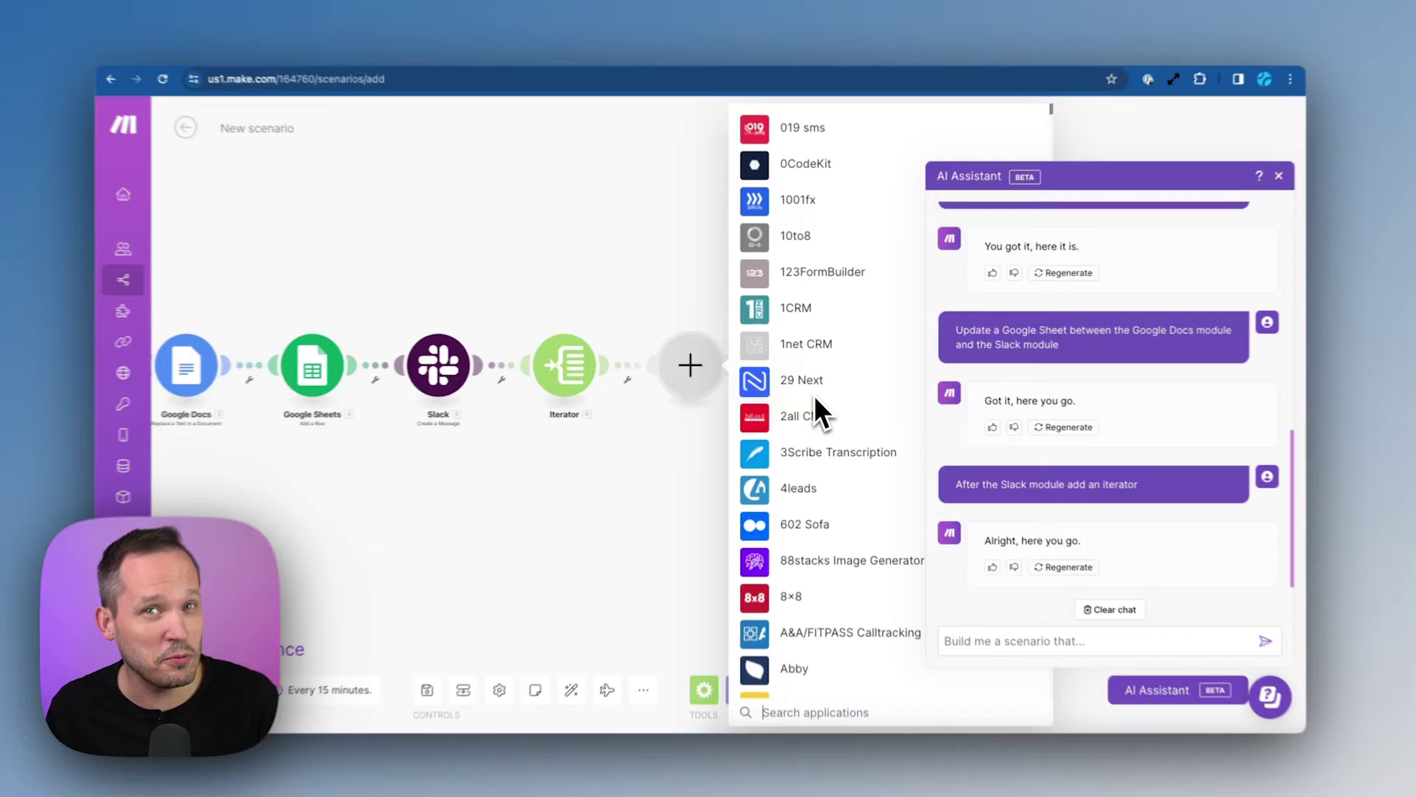
pyautogui.click(480, 509)
pyautogui.moveTo(712, 508); pyautogui.dragTo(794, 509)
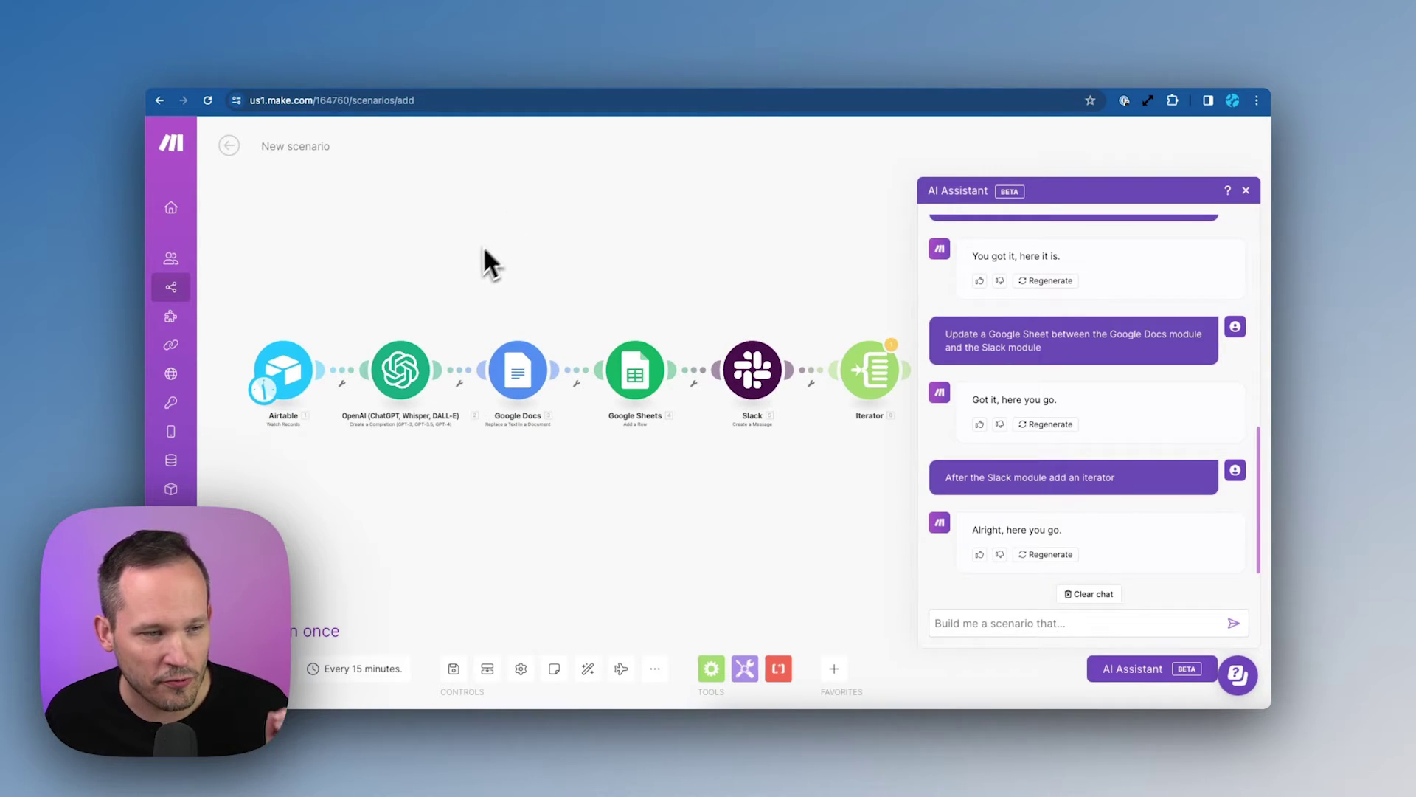
pyautogui.click(296, 371)
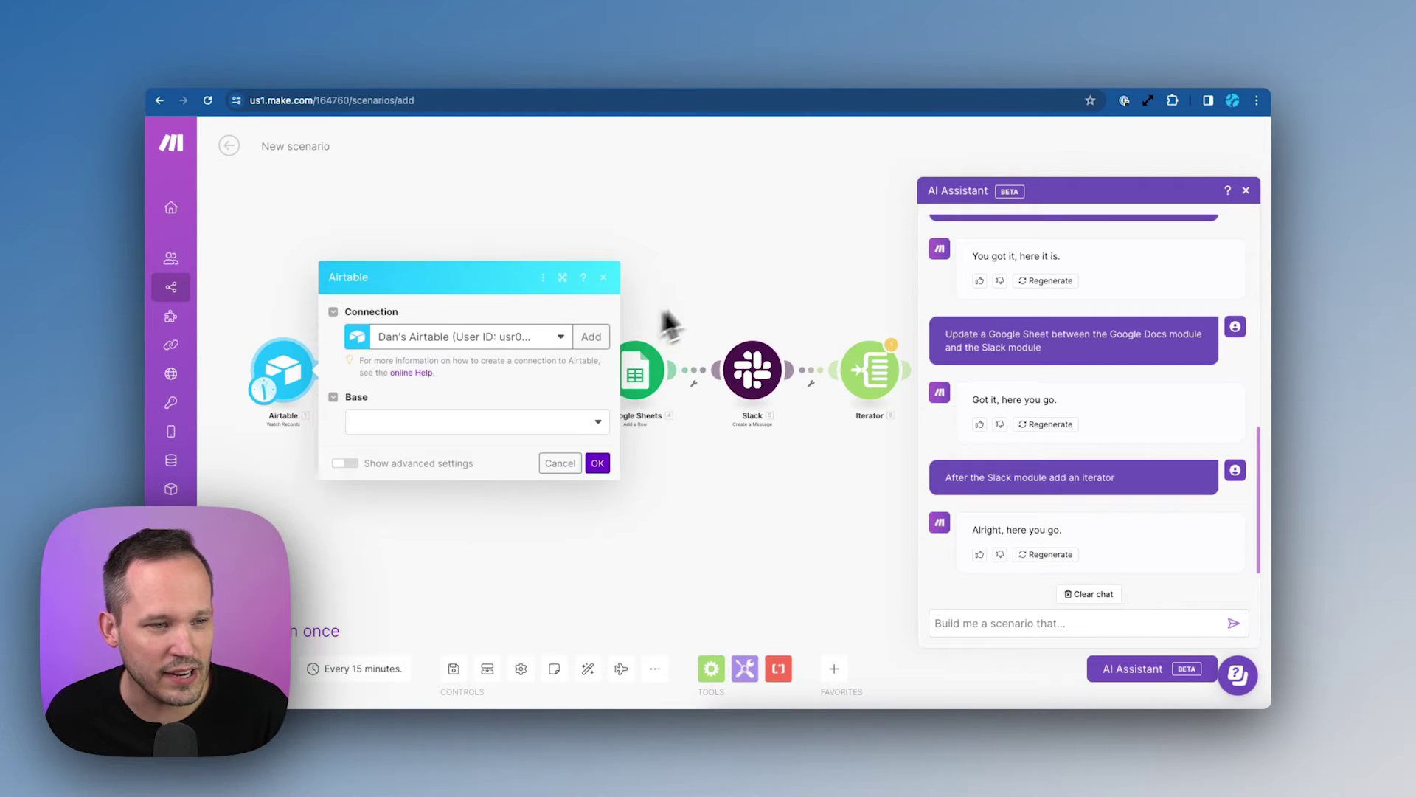
pyautogui.click(717, 250)
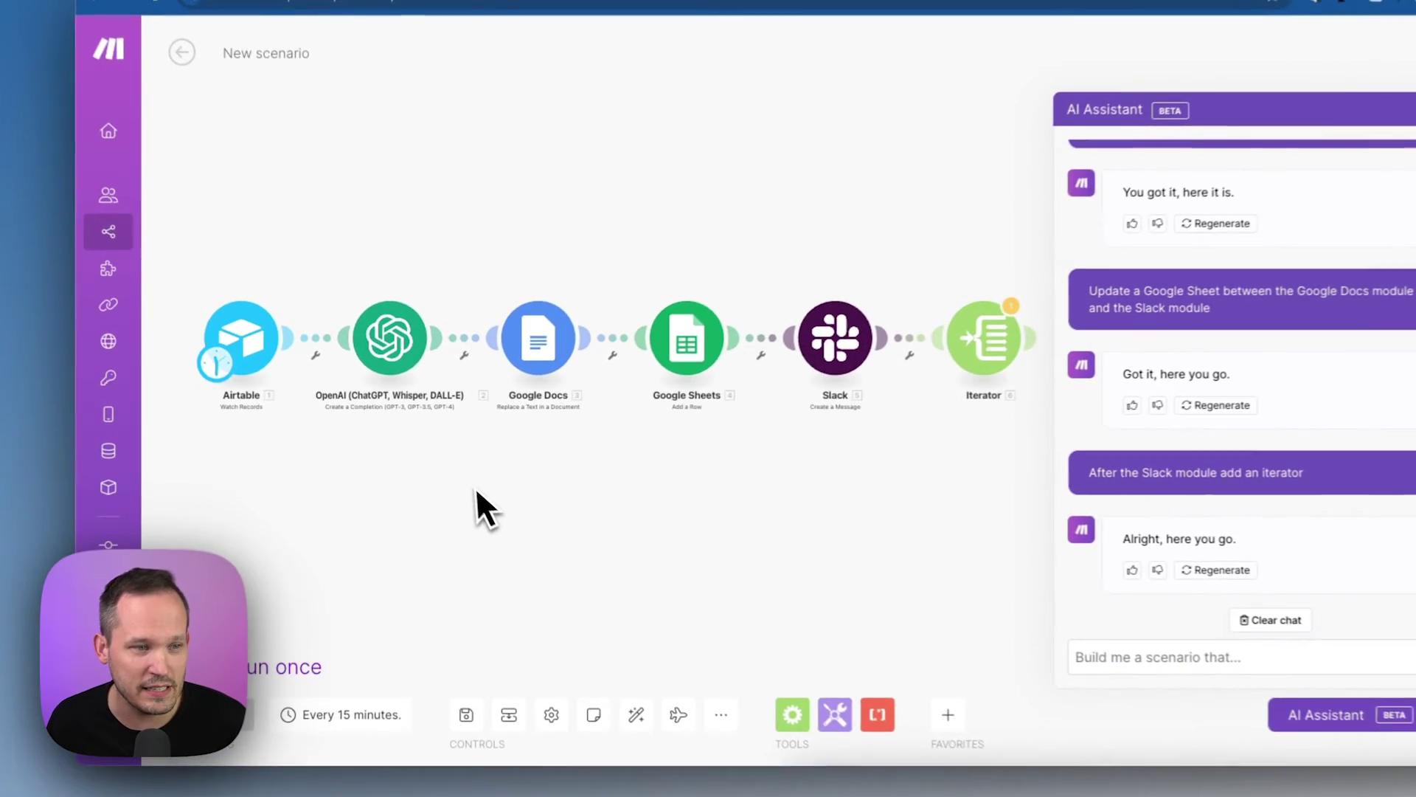
pyautogui.click(397, 378)
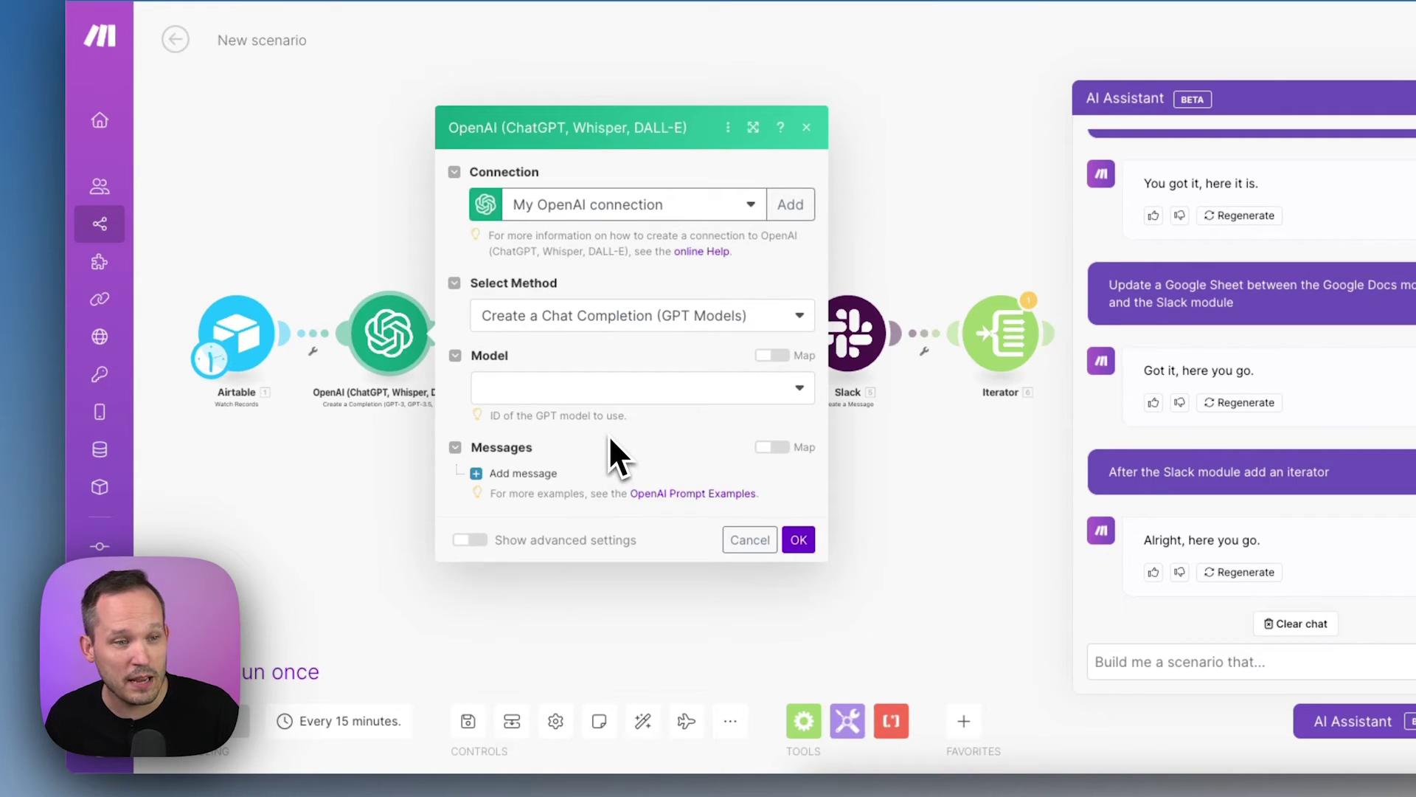
pyautogui.click(335, 474)
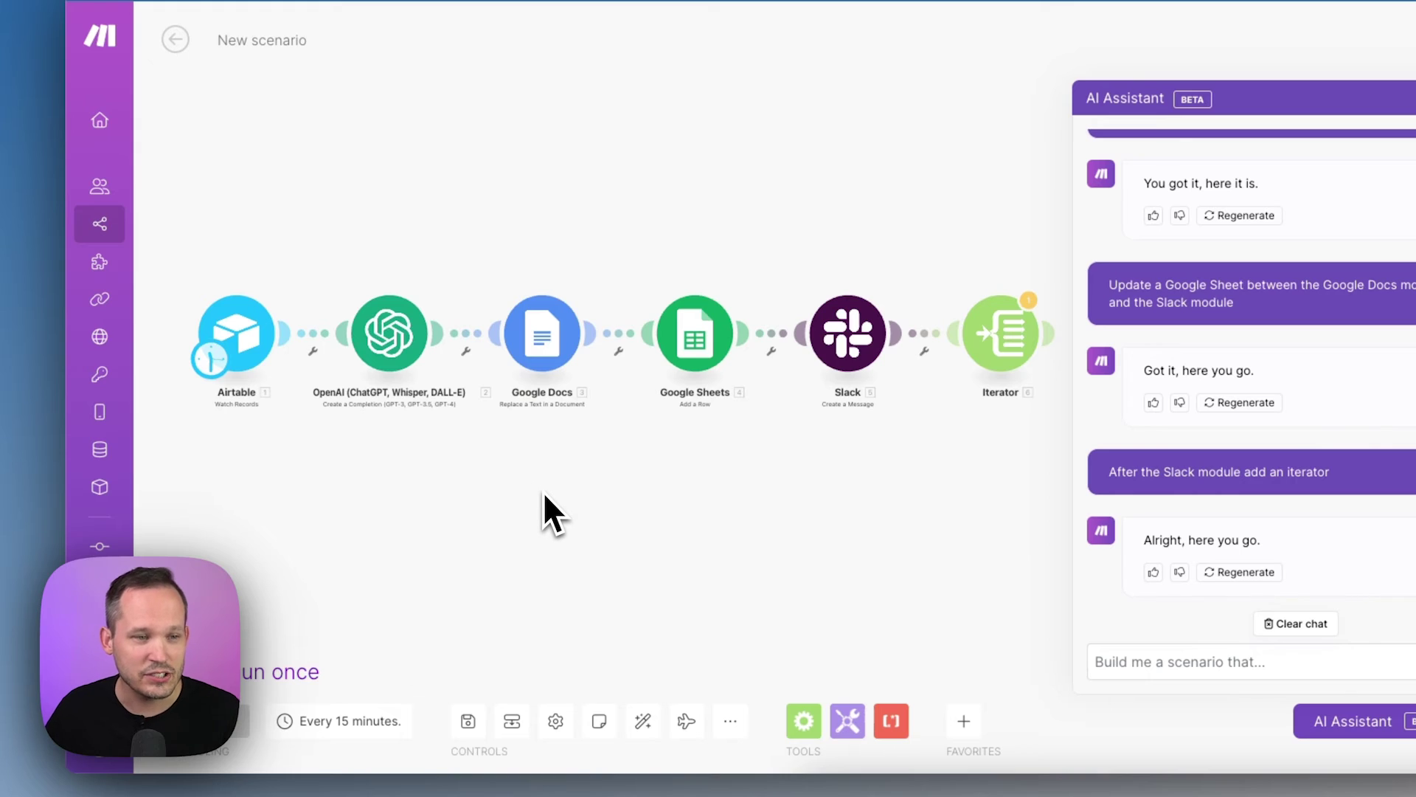